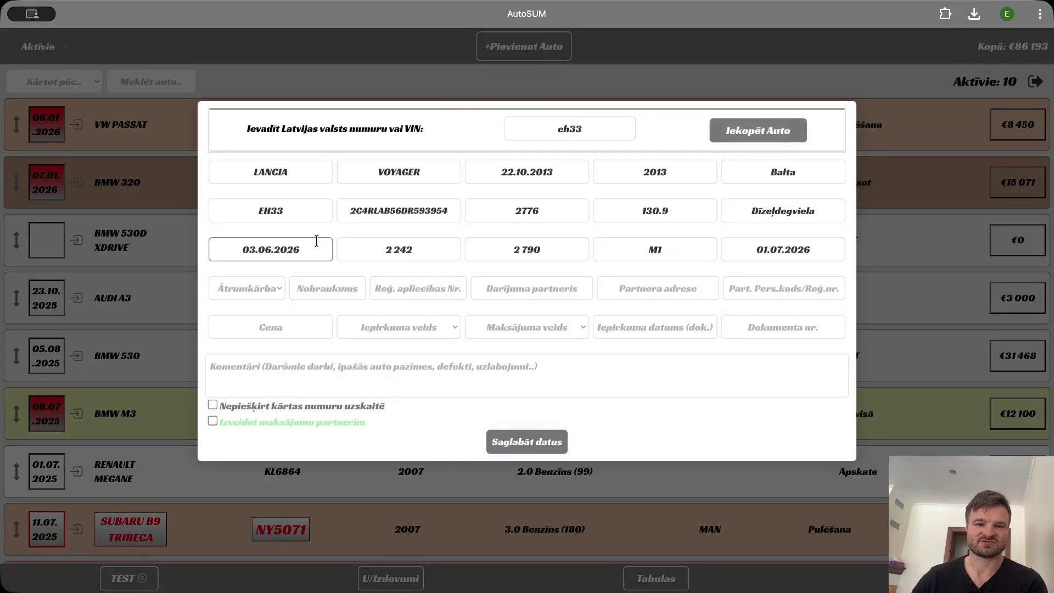
# Set the Lancia Voyager's gearbox to AUTOMĀTS and its mileage to 2352.
pyautogui.moveTo(251, 171); pyautogui.dragTo(453, 222)
pyautogui.click(399, 327)
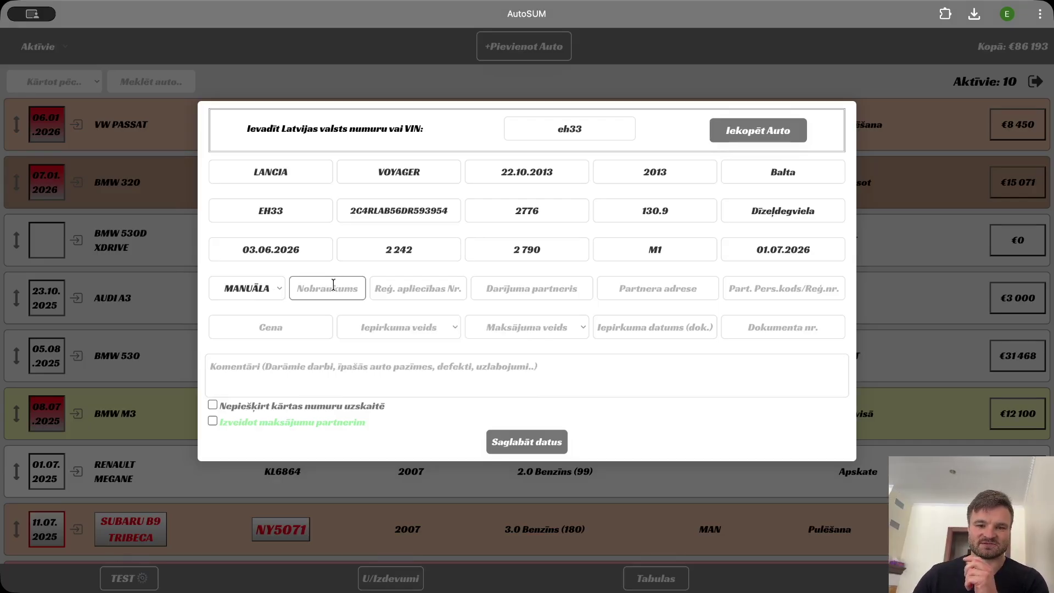
pyautogui.click(256, 290)
pyautogui.click(341, 292)
pyautogui.click(341, 292)
pyautogui.write('2352')
pyautogui.click(395, 291)
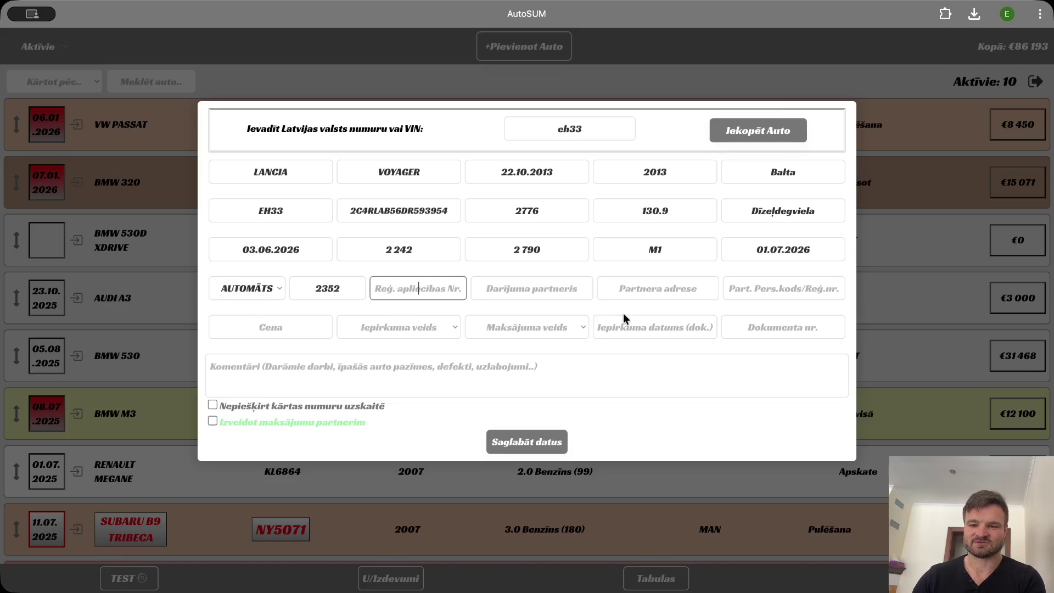
# Enter price 14 120, full 21% VAT invoice, bank transfer, date 12.02.2026, document AB123r1.
pyautogui.click(285, 339)
pyautogui.write('14 12')
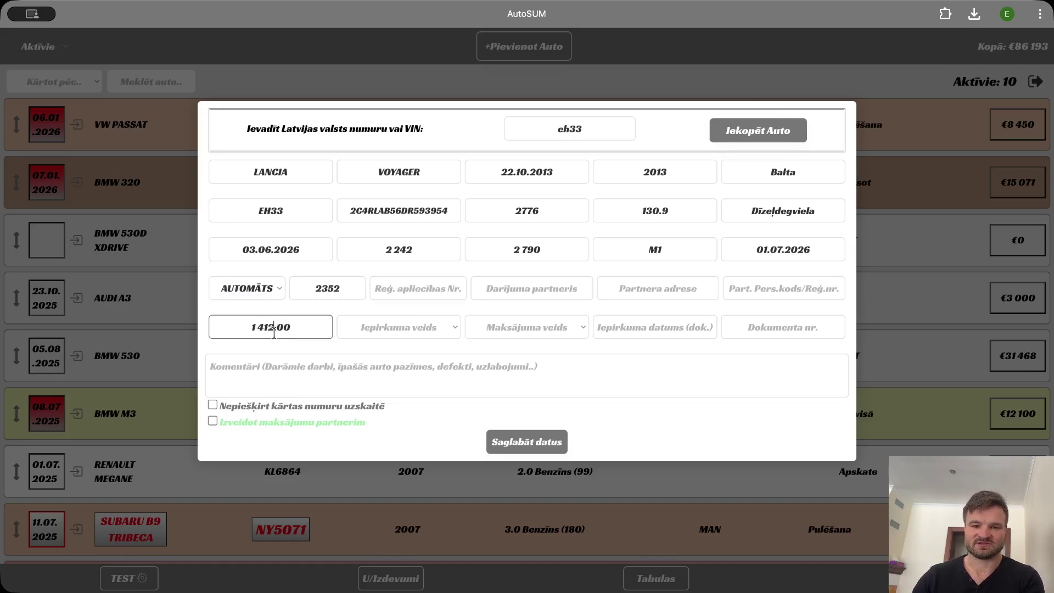
pyautogui.write('0')
pyautogui.click(378, 335)
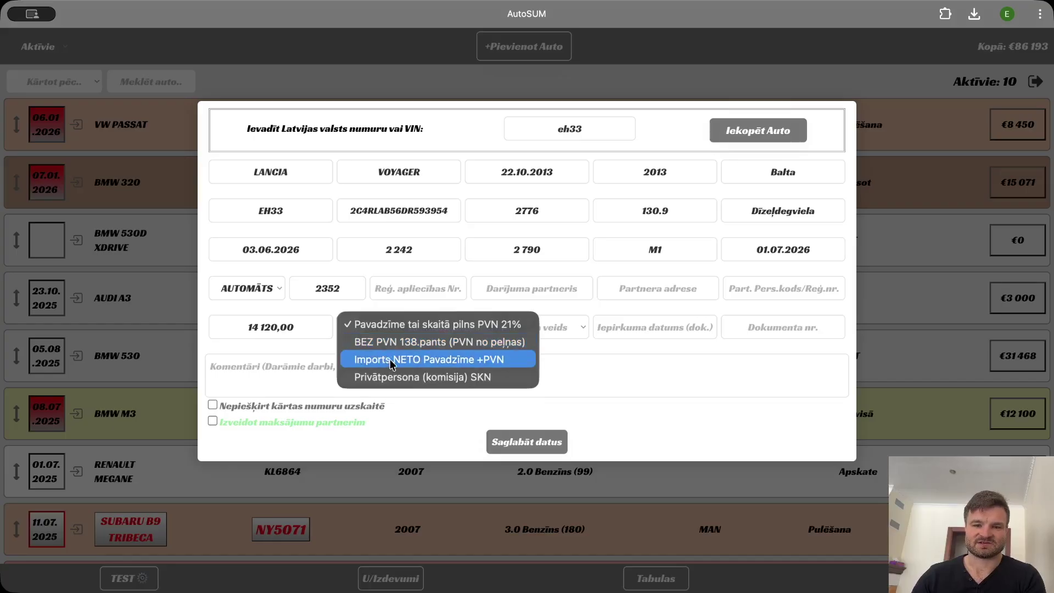
pyautogui.click(415, 325)
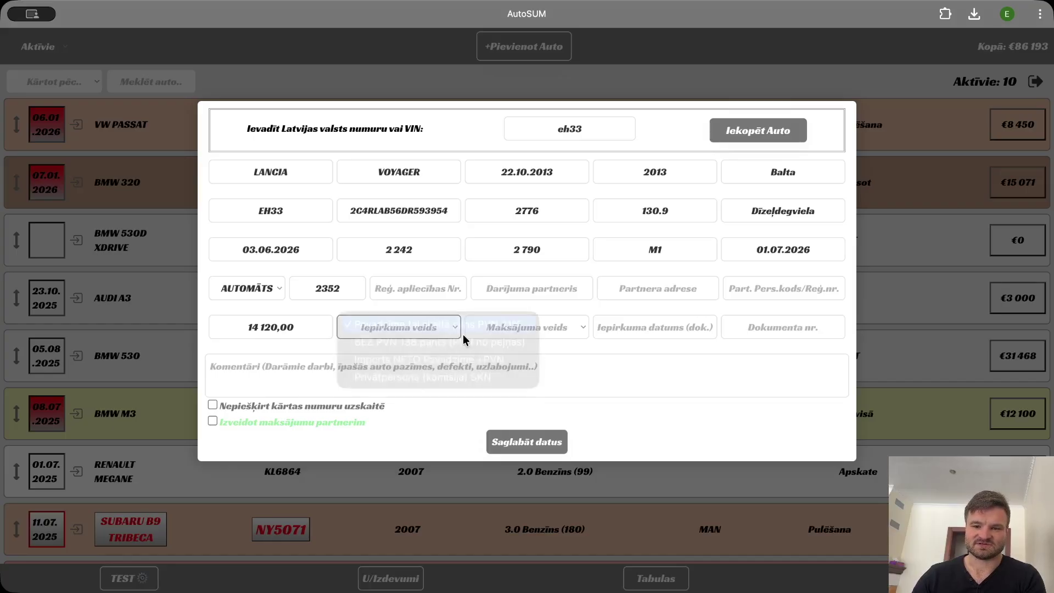
pyautogui.click(540, 336)
pyautogui.click(600, 339)
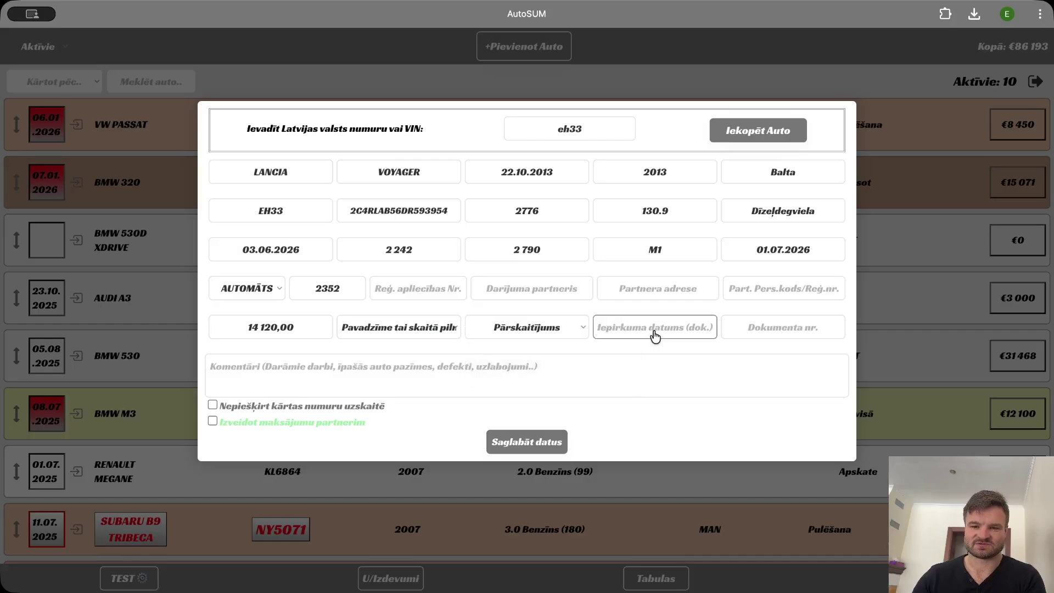
pyautogui.click(655, 334)
pyautogui.click(702, 446)
pyautogui.click(776, 328)
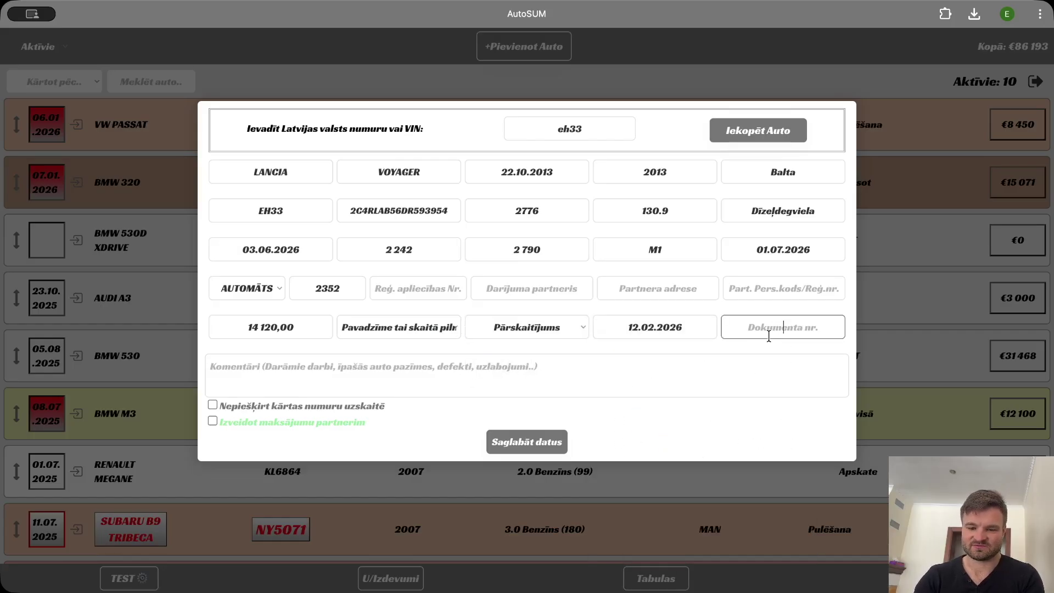
pyautogui.write('AB123r1')
# Choose partner Moller Auto SIA, enable payment creation, and save the car.
pyautogui.click(573, 294)
pyautogui.write('moll')
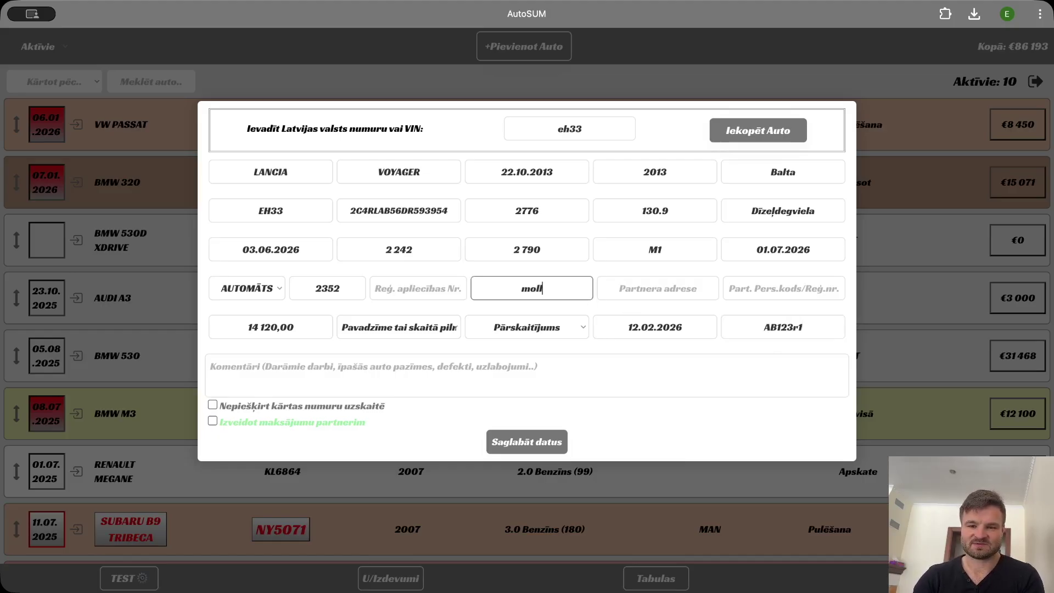
pyautogui.click(562, 313)
pyautogui.press('Tab')
pyautogui.press('Tab')
pyautogui.click(539, 362)
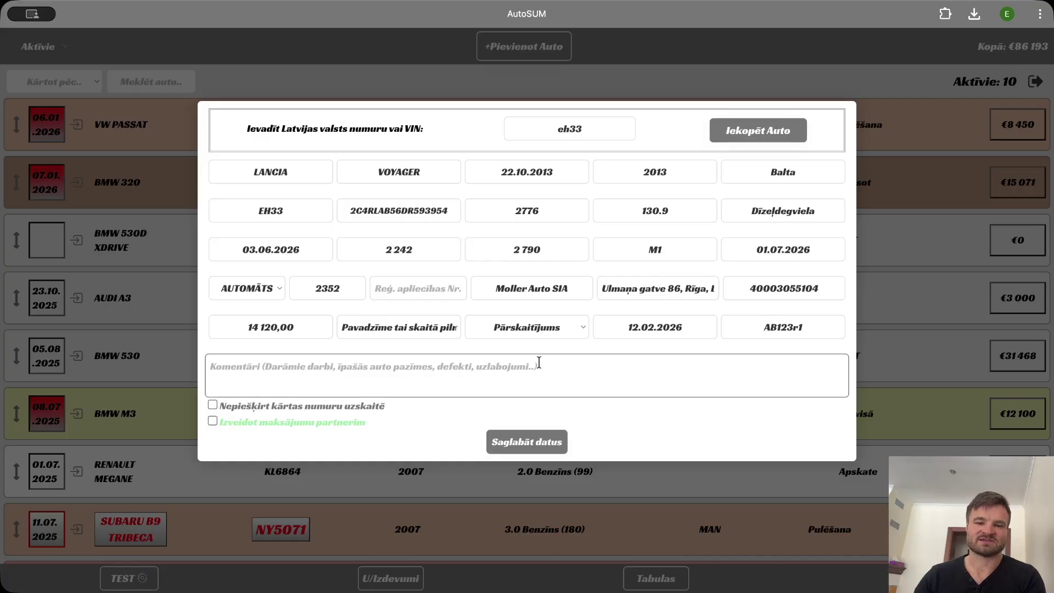
pyautogui.click(213, 421)
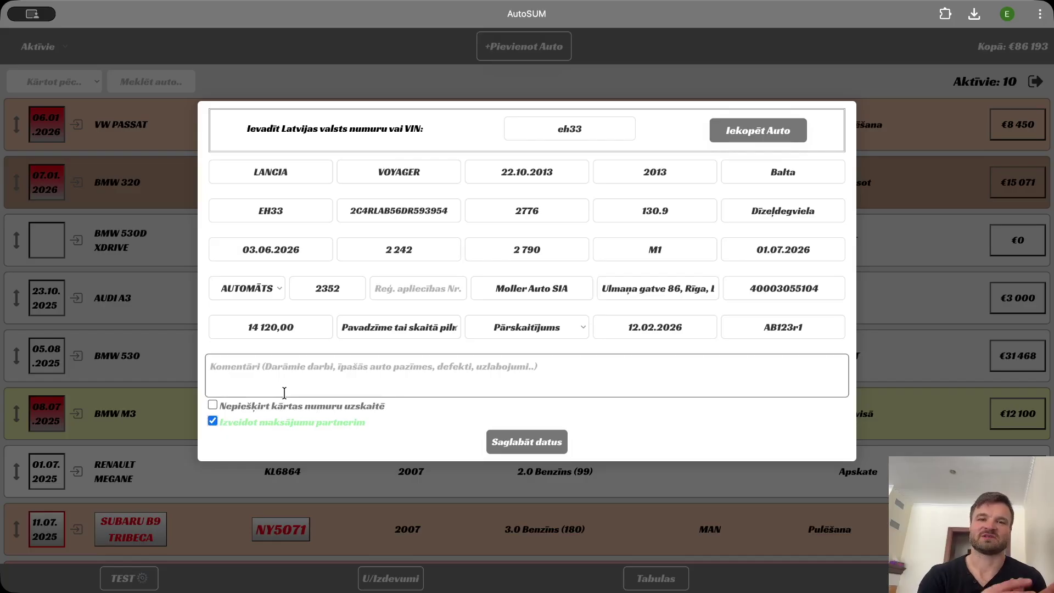
pyautogui.click(526, 441)
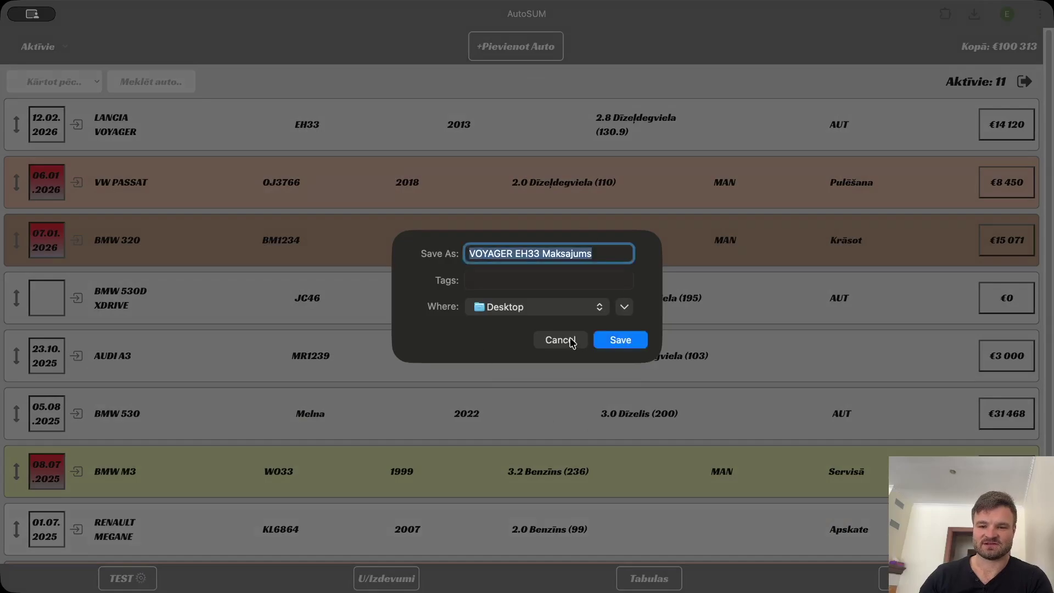
# Save the payment file VOYAGER EH33 Maksajums.xml.
pyautogui.click(617, 340)
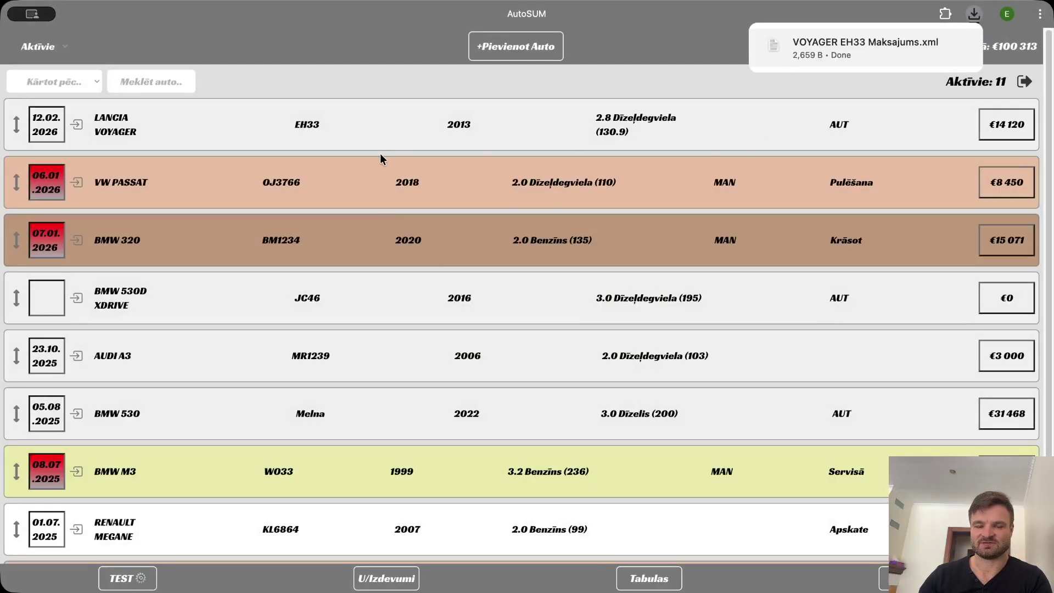
# Open the Voyager's details and mark it accepted for trade on 10.02.26, act asf11251.
pyautogui.click(187, 132)
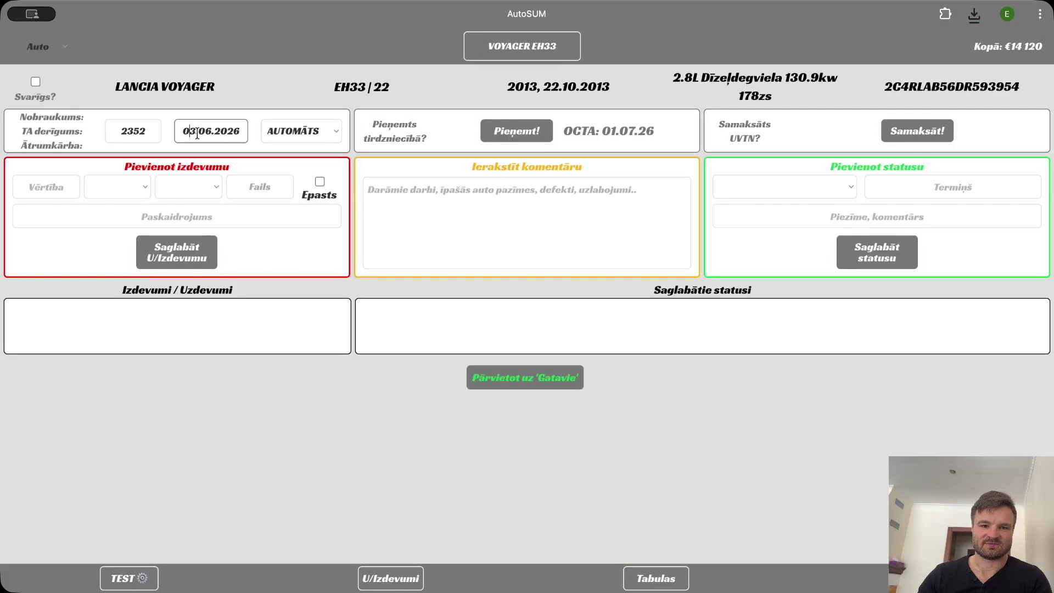
pyautogui.click(121, 128)
pyautogui.click(183, 129)
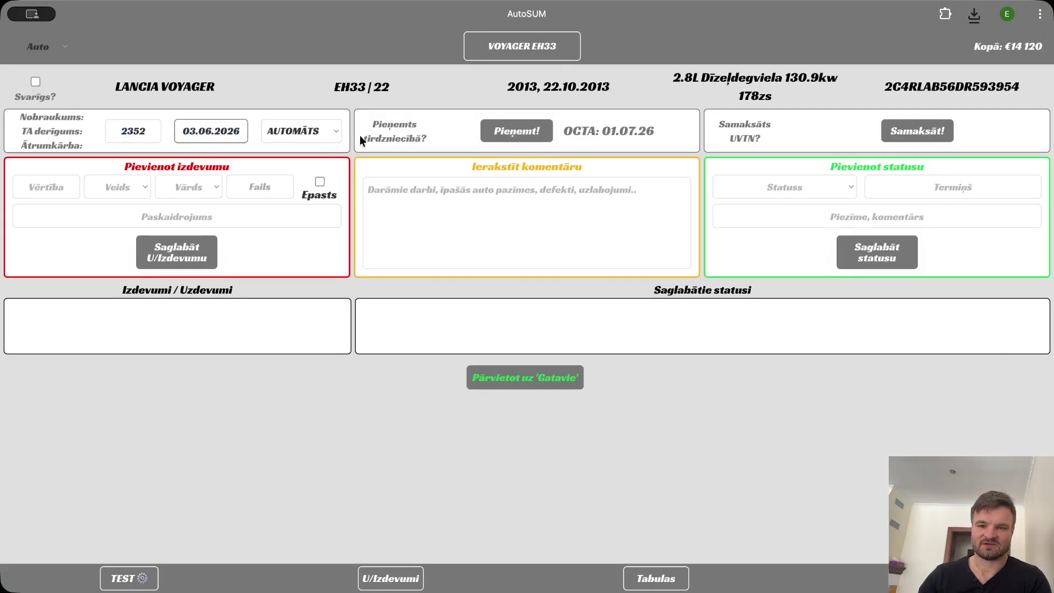
pyautogui.click(518, 137)
pyautogui.click(521, 138)
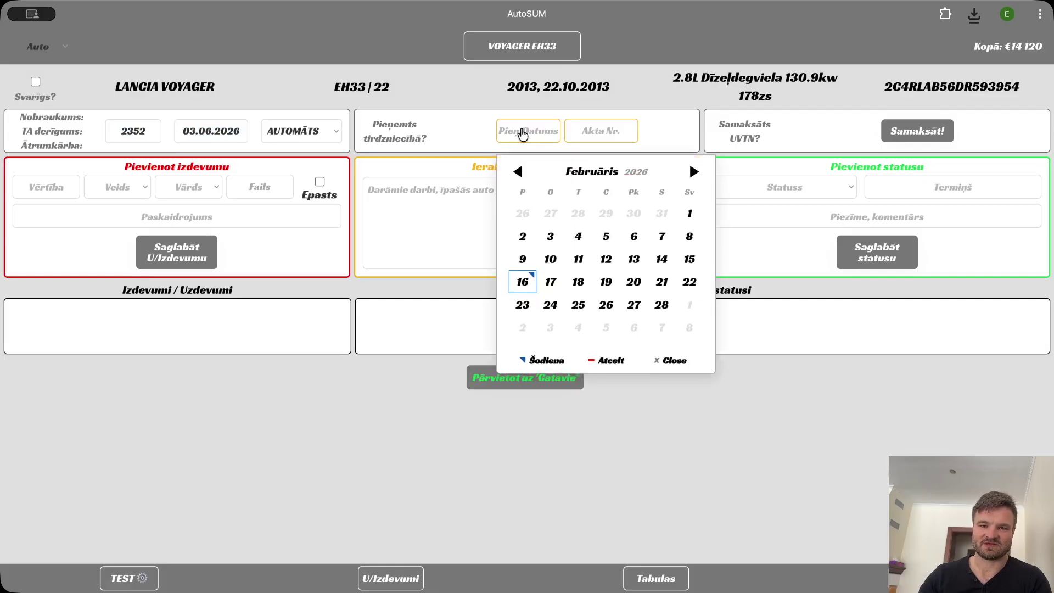
pyautogui.click(550, 248)
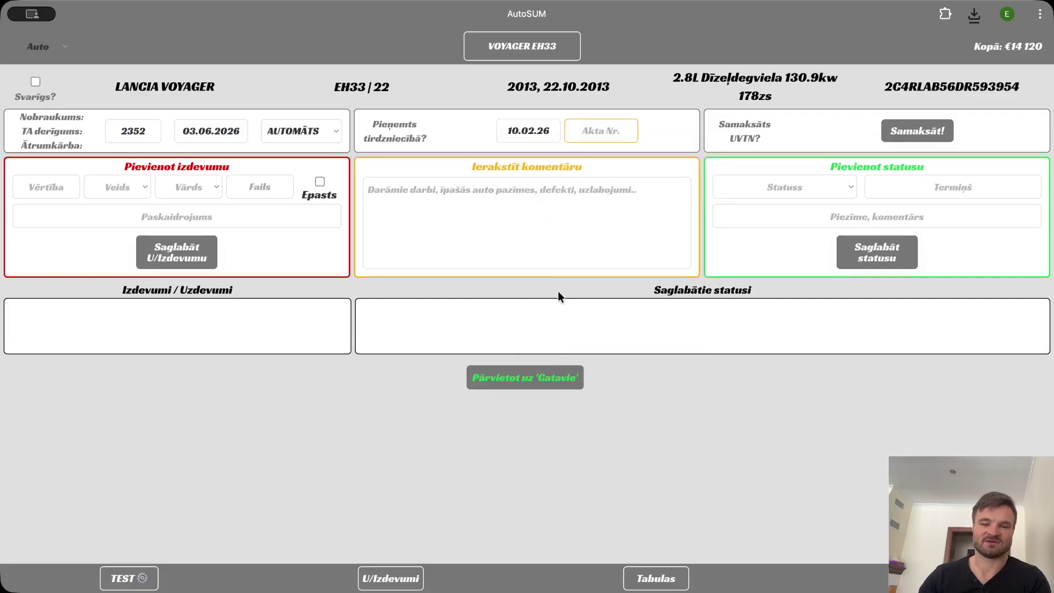
pyautogui.write('asf11251')
# Record UVTN tax paid 28.01.26, receipt dsgw, €33, and start the 230 expense amount.
pyautogui.click(932, 132)
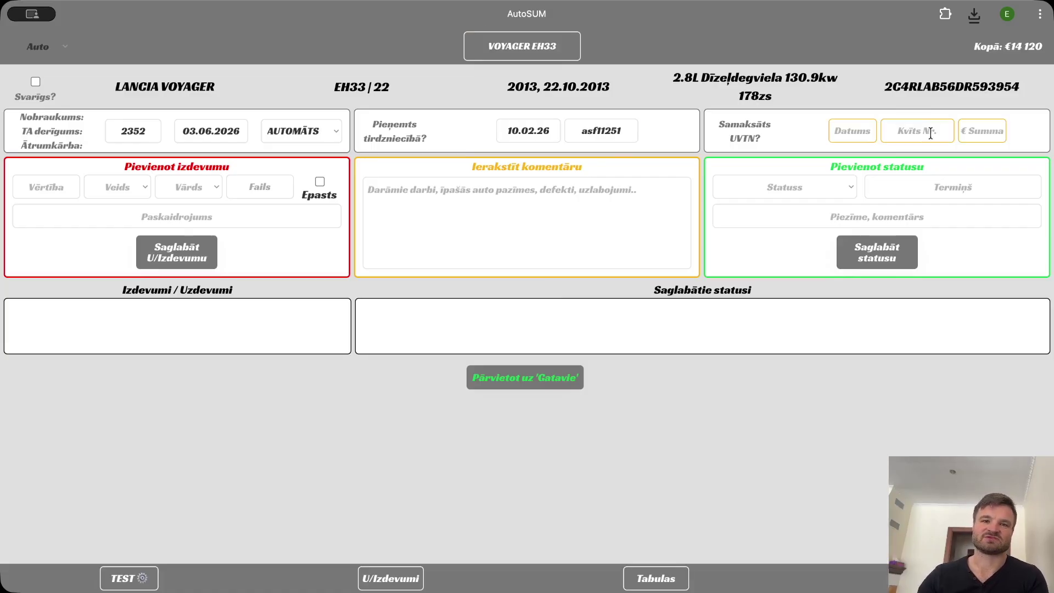
pyautogui.click(859, 136)
pyautogui.click(910, 204)
pyautogui.click(937, 140)
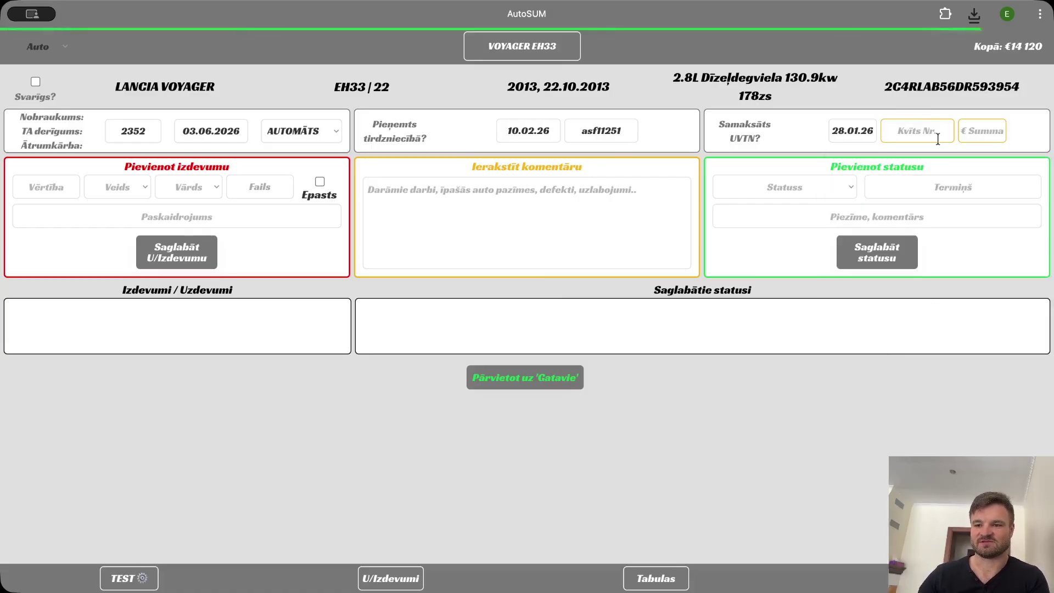
pyautogui.write('33')
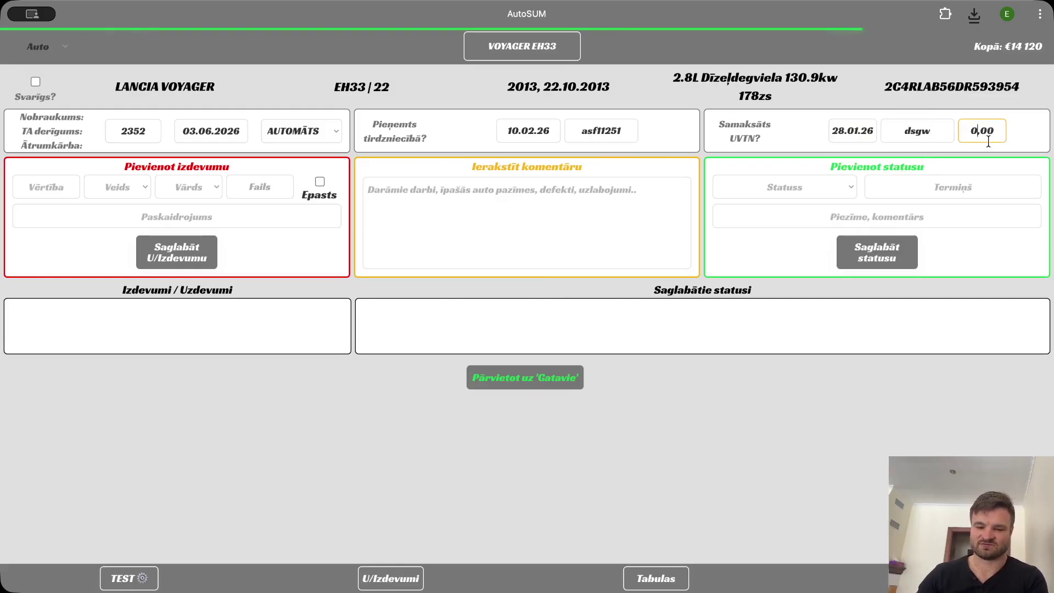
pyautogui.click(58, 187)
pyautogui.write('0')
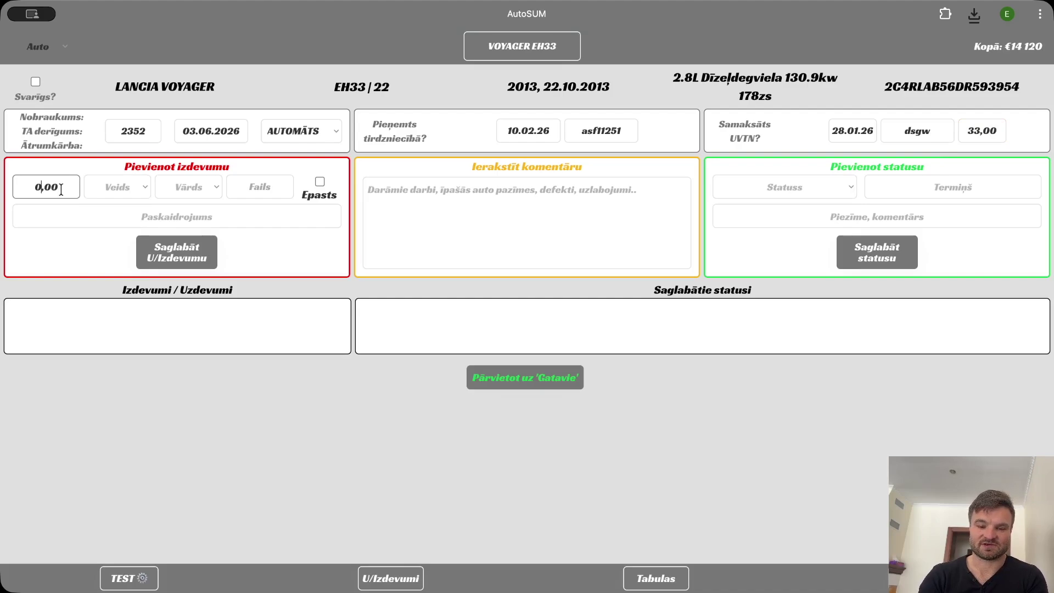
pyautogui.write('230')
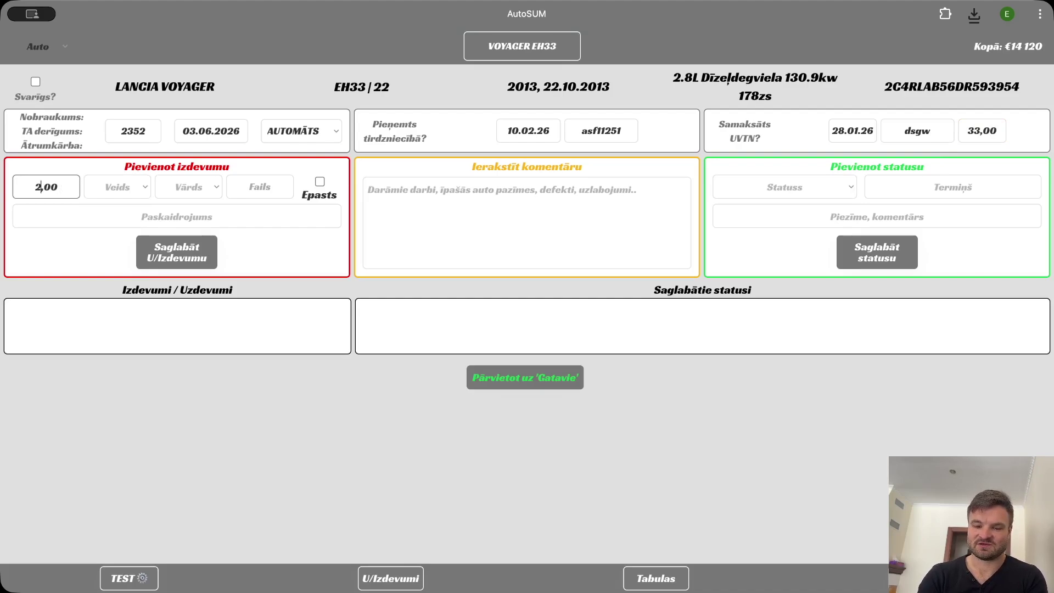
# Save a €230 AD Baltic expense described 'Detaļas' and assigned to Darbinieks.
pyautogui.click(110, 177)
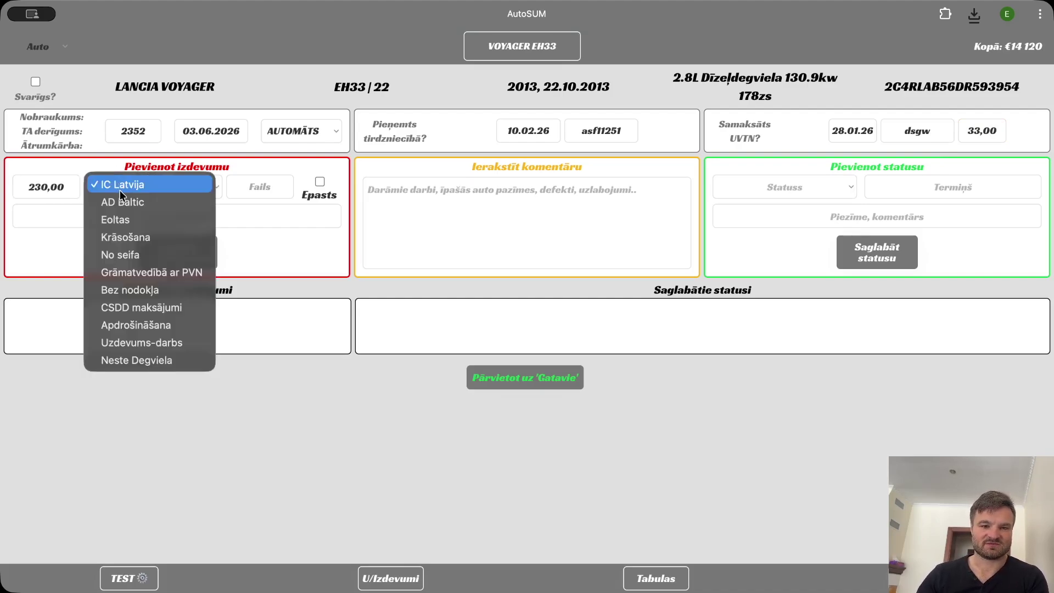
pyautogui.click(119, 196)
pyautogui.click(103, 212)
pyautogui.write('Detaļas')
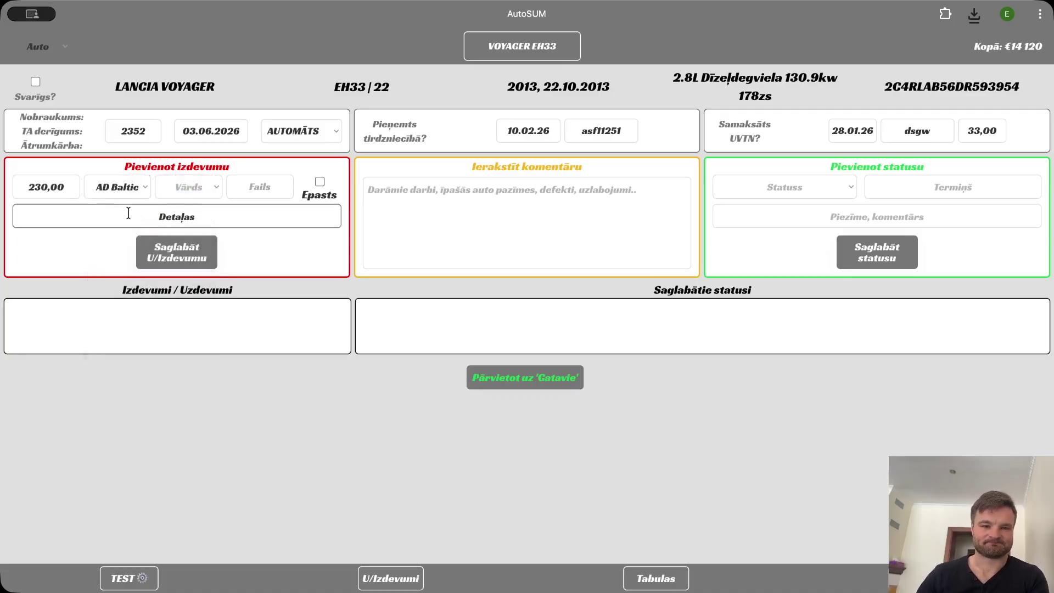
pyautogui.click(177, 189)
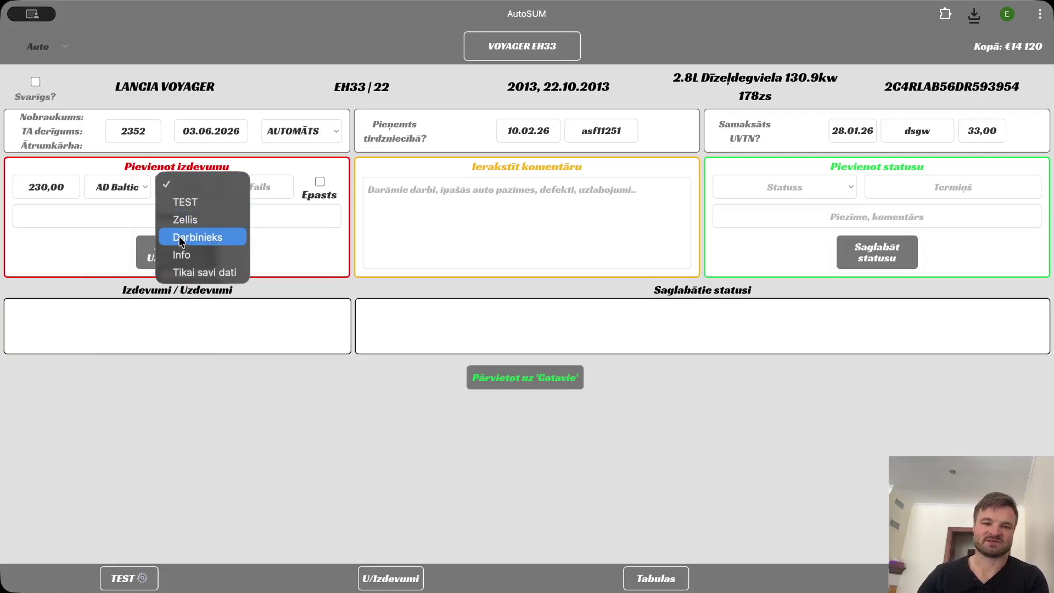
pyautogui.click(196, 236)
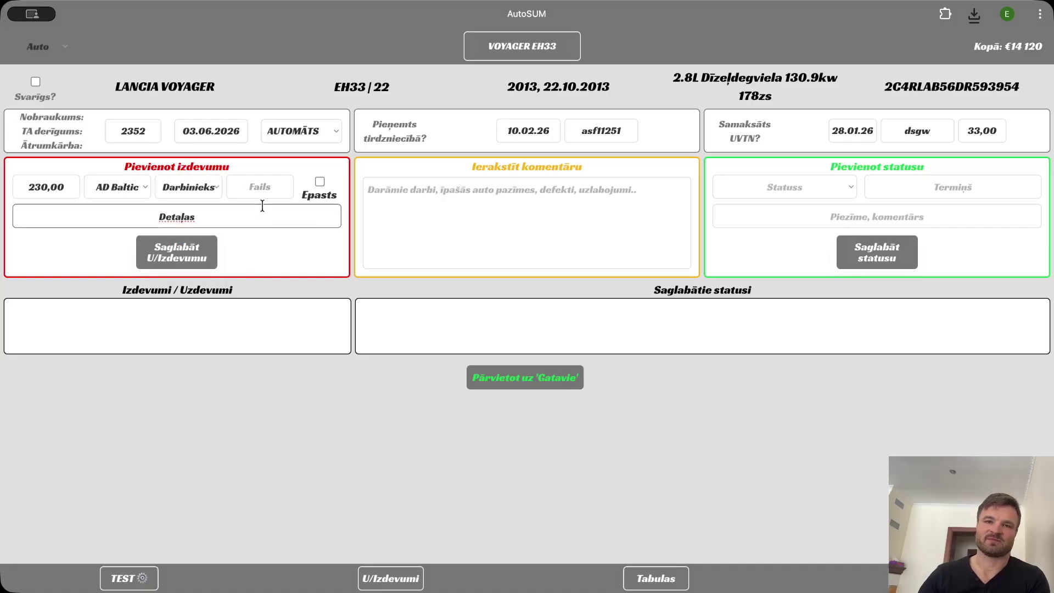
pyautogui.click(203, 263)
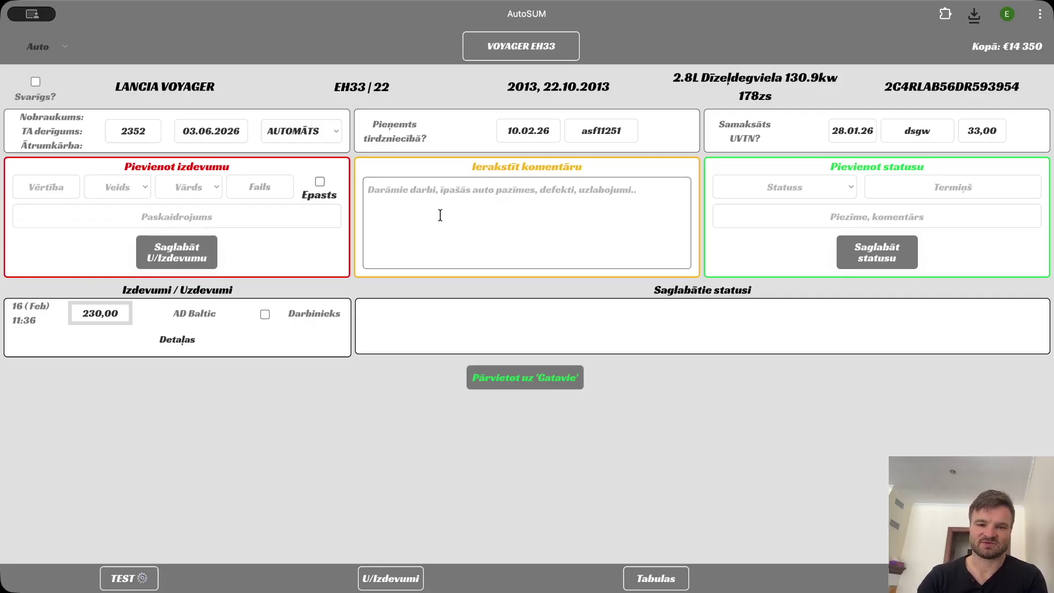
# Add the spare-wheel comment, then save a Servisā status due 18.02.26 with note 'Nomainīt detaļas un visus filtrus'.
pyautogui.write('Ir rezerves ritenis un otras atslēgas pie klienta')
pyautogui.click(779, 187)
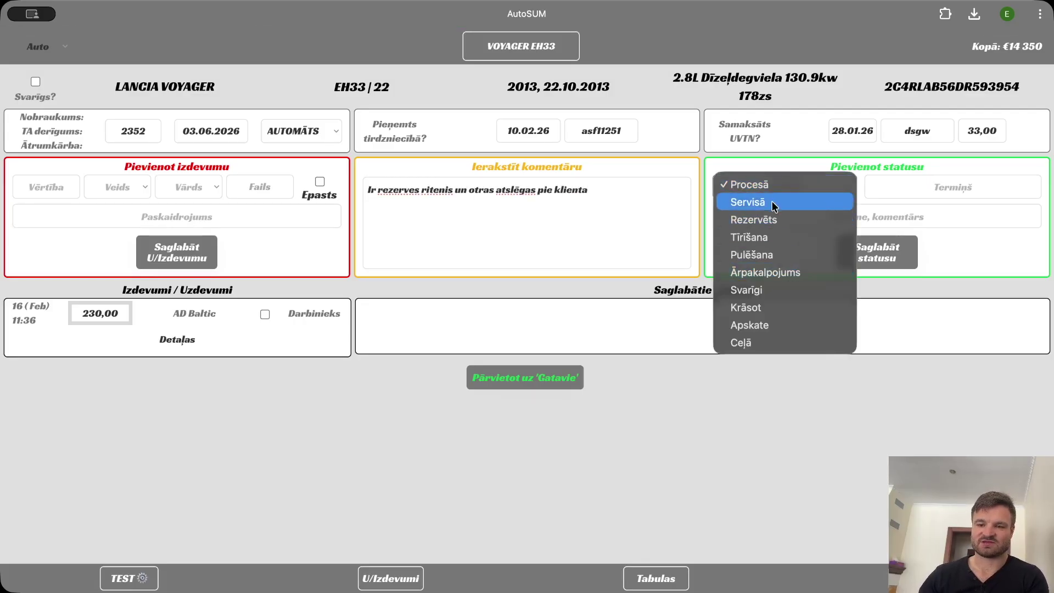
pyautogui.click(777, 205)
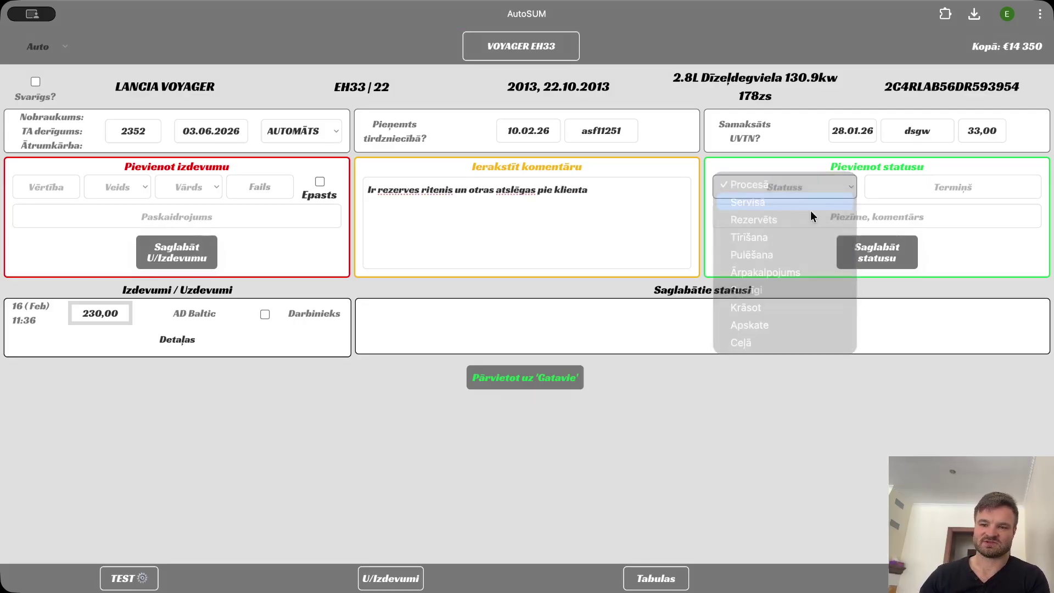
pyautogui.click(905, 198)
pyautogui.click(915, 328)
pyautogui.click(853, 224)
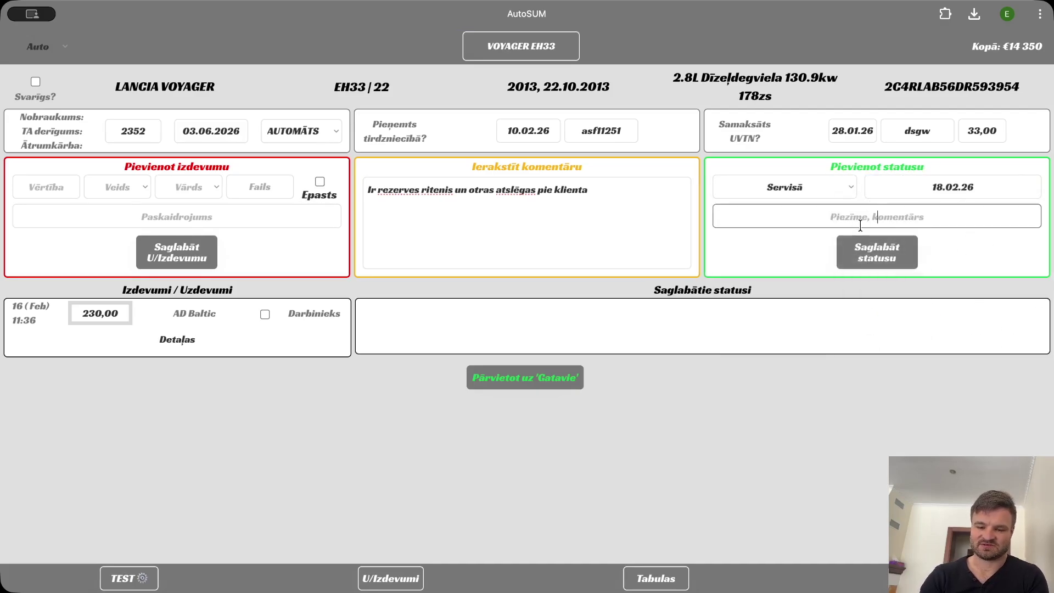
pyautogui.write('Nomai')
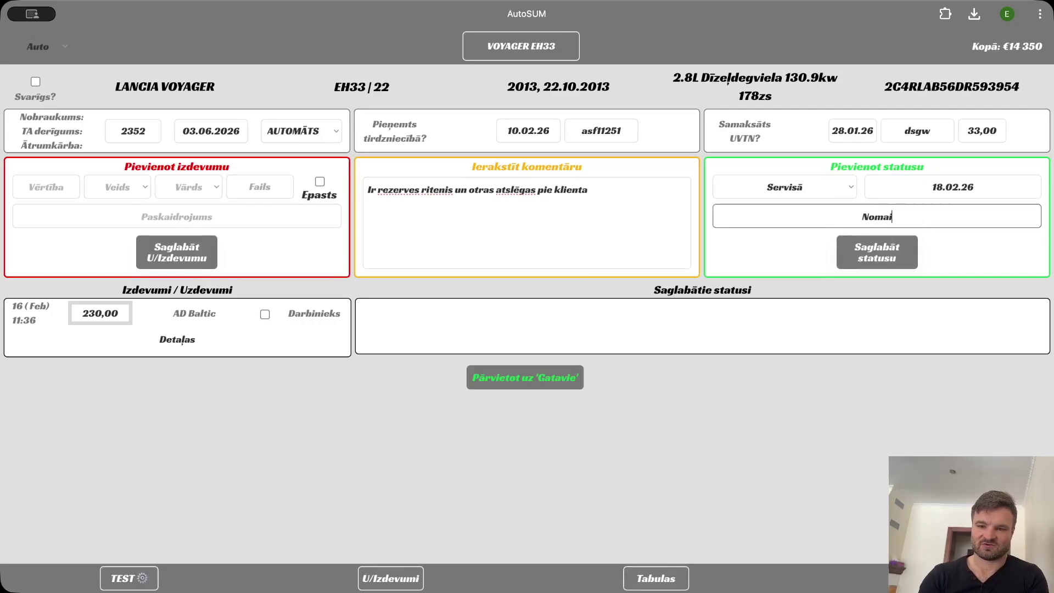
pyautogui.write('nīt detaļ')
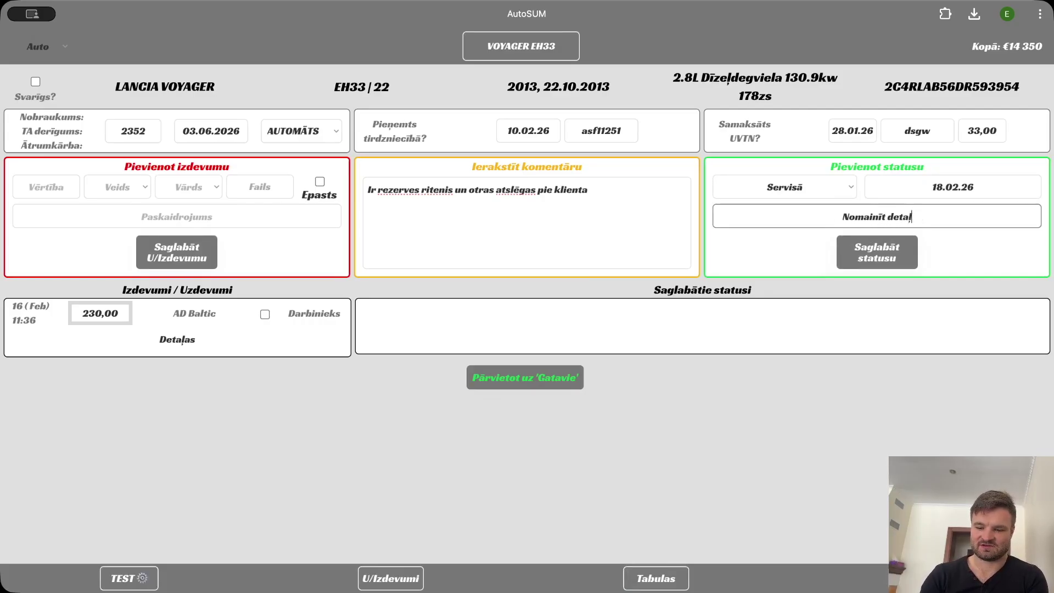
pyautogui.write('as un visus filtrus')
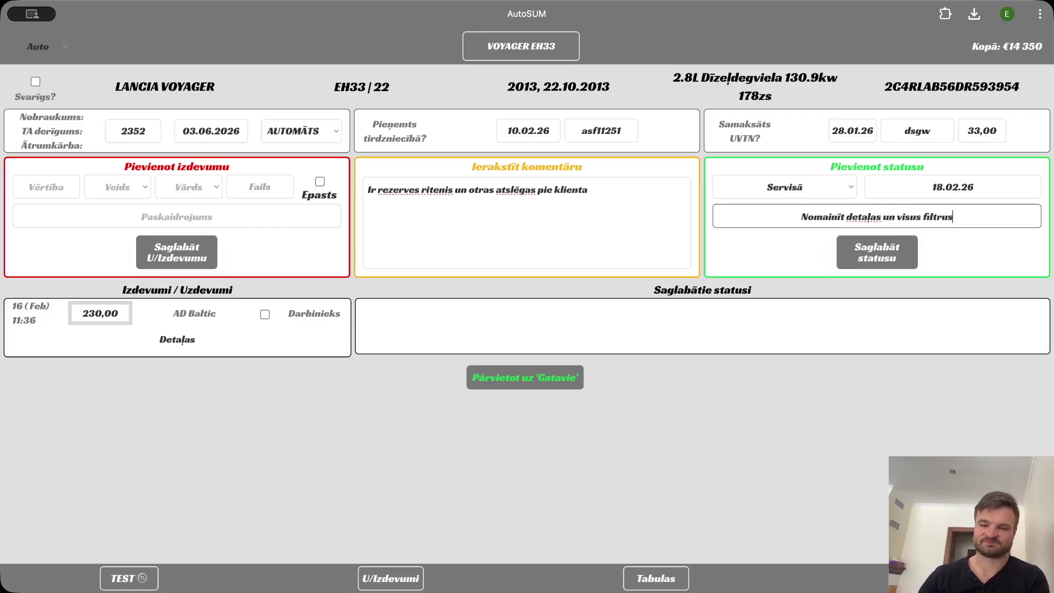
pyautogui.click(901, 262)
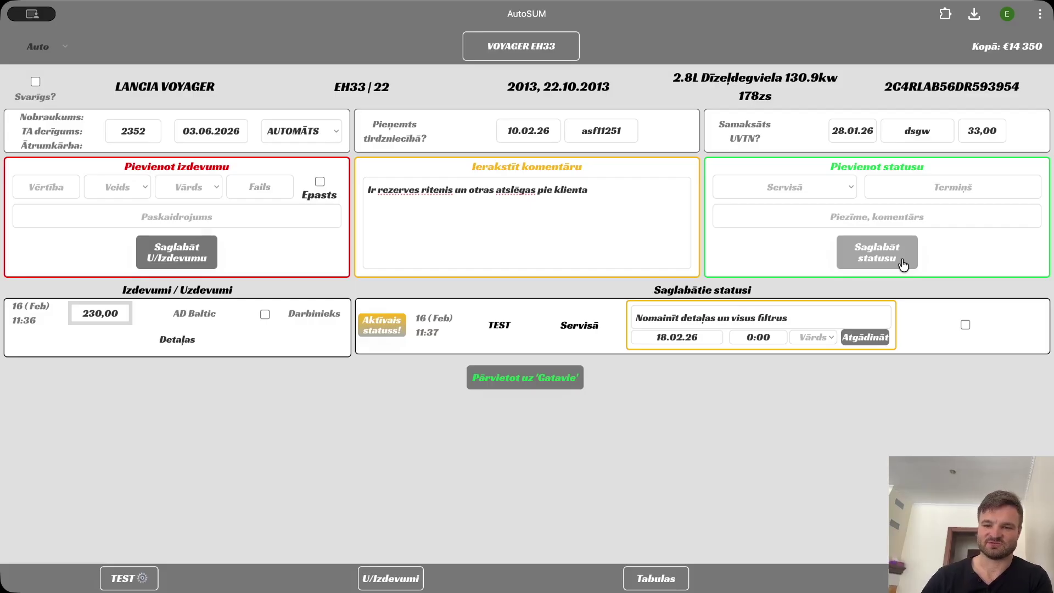
# Send a reminder about the Servisā status to Info.
pyautogui.click(815, 186)
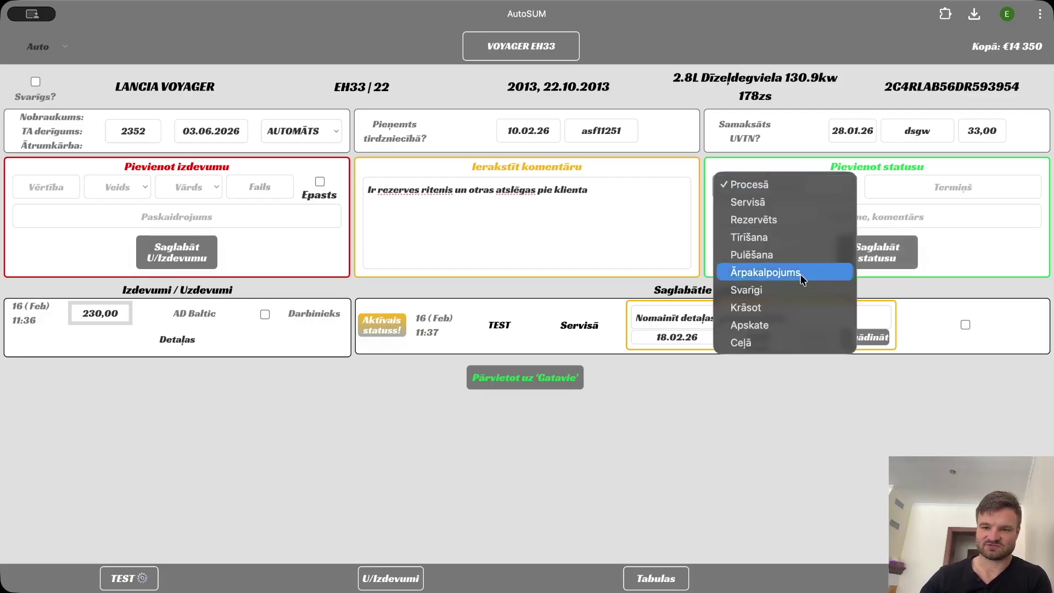
pyautogui.click(505, 274)
pyautogui.click(117, 187)
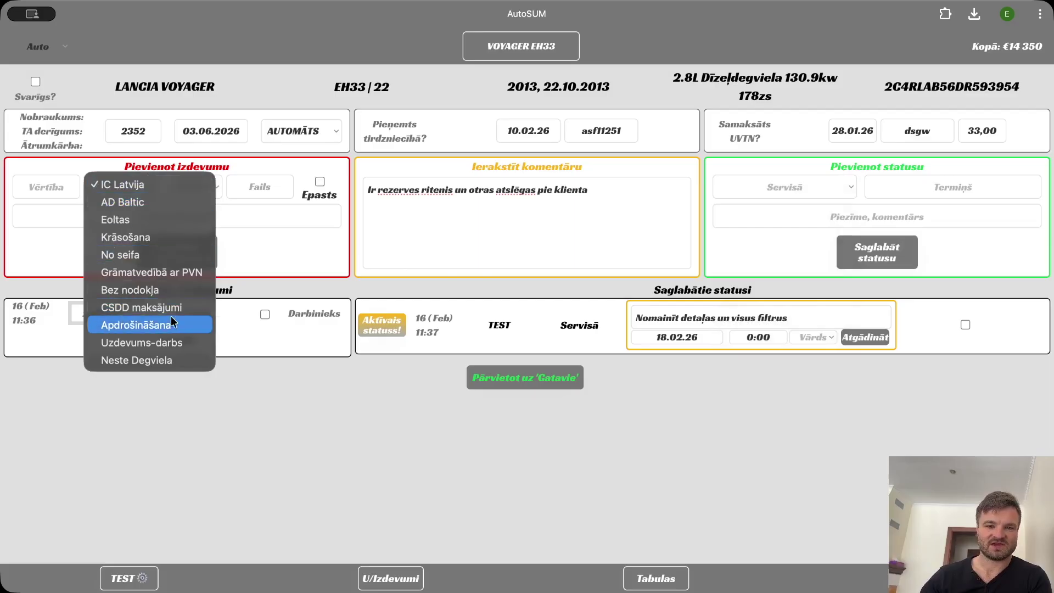
pyautogui.click(428, 297)
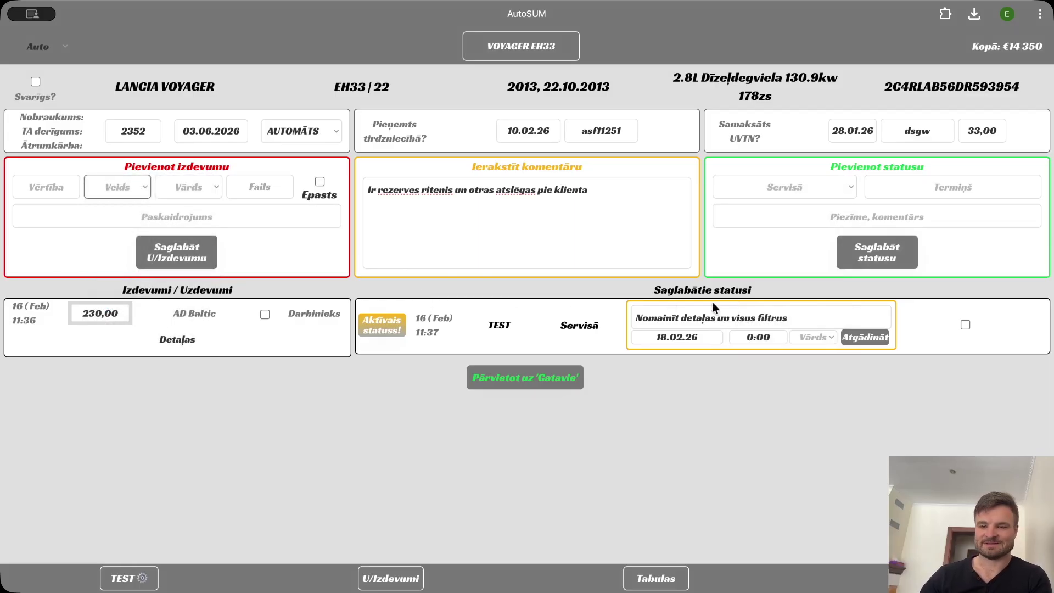
pyautogui.click(812, 336)
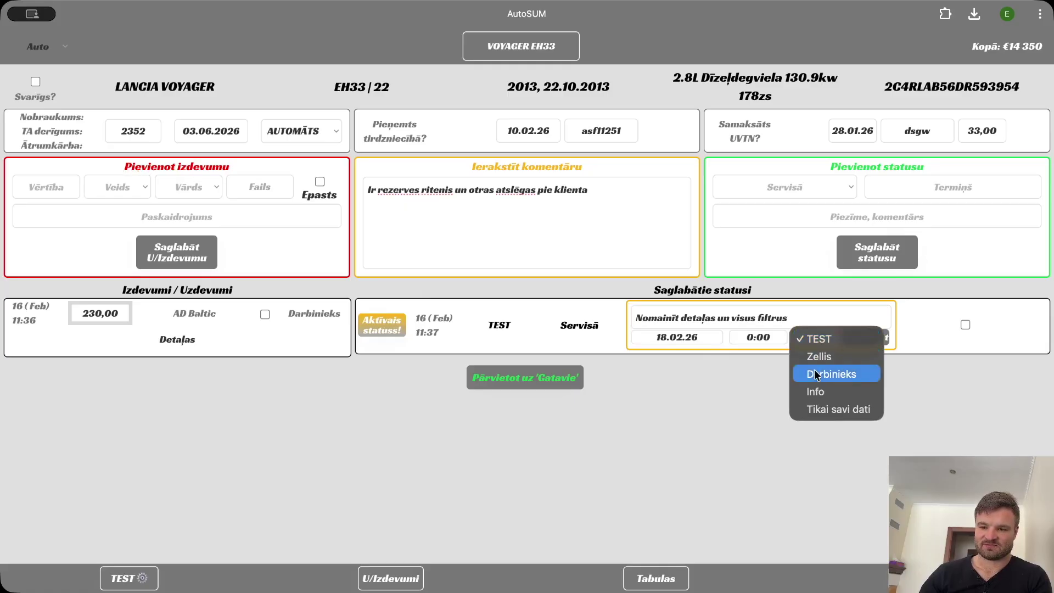
pyautogui.click(818, 391)
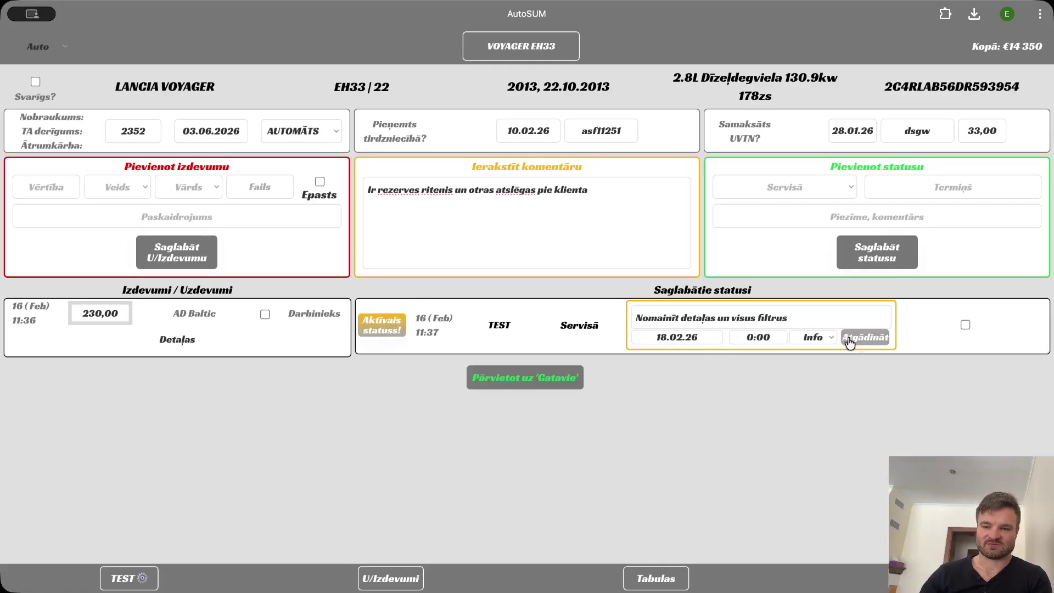
pyautogui.click(861, 337)
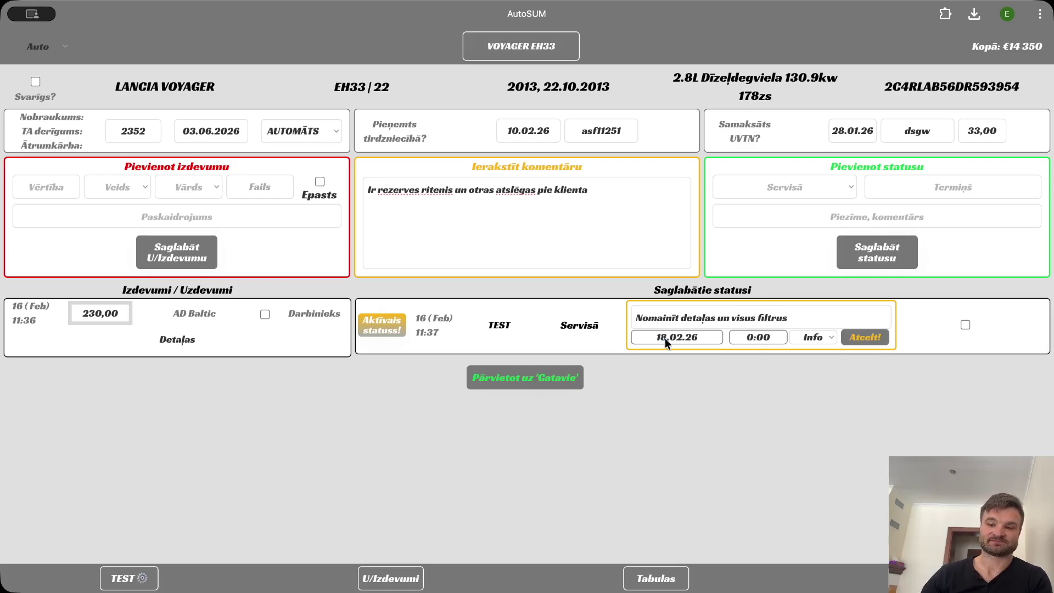
# Mark the Servisā status completed and move the Voyager to 'Gatavie'.
pyautogui.moveTo(745, 338); pyautogui.dragTo(770, 337)
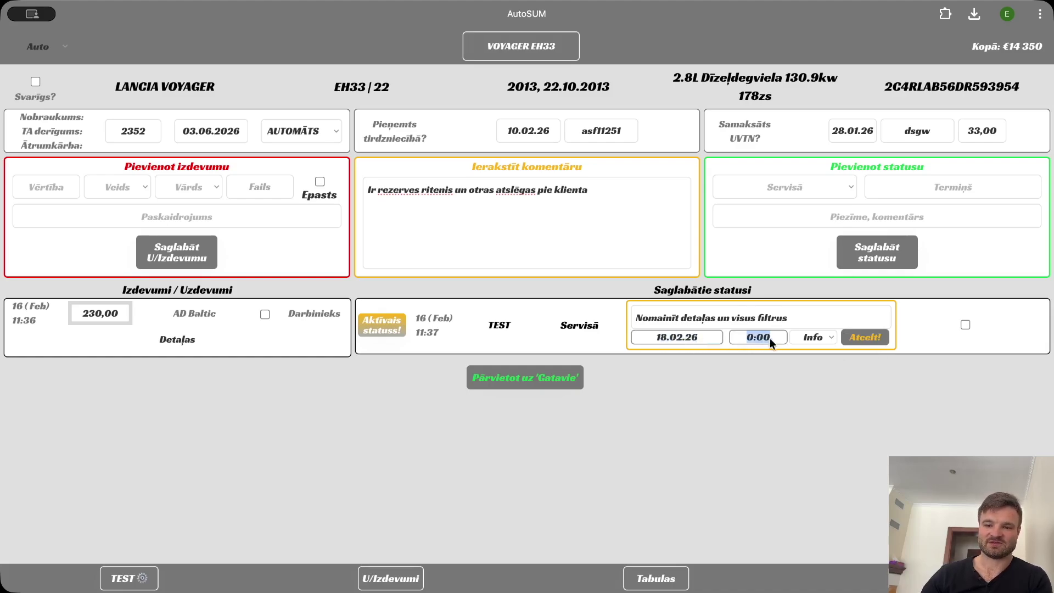
pyautogui.click(965, 325)
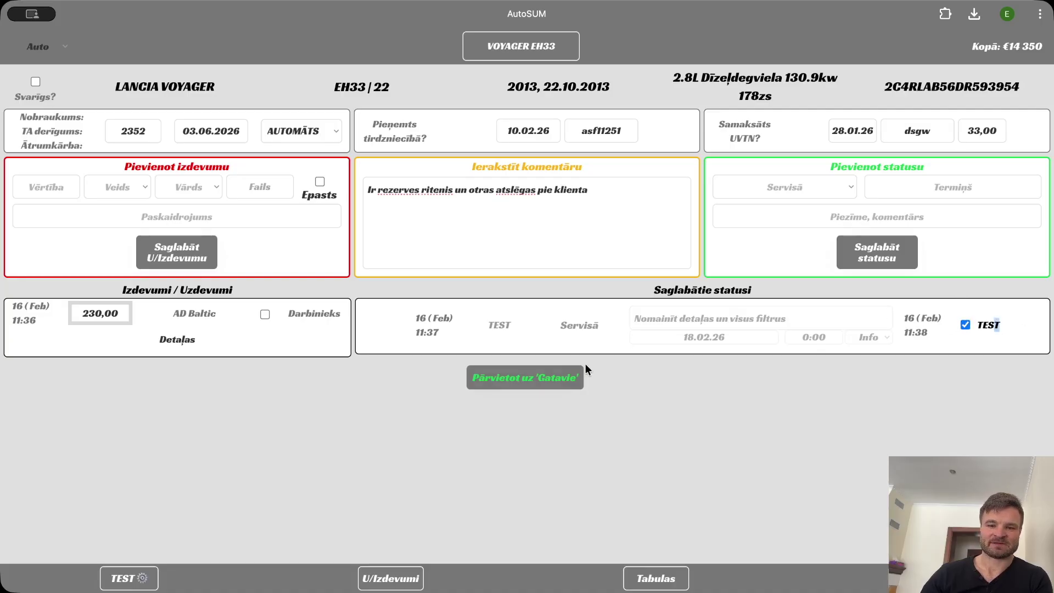
pyautogui.click(516, 382)
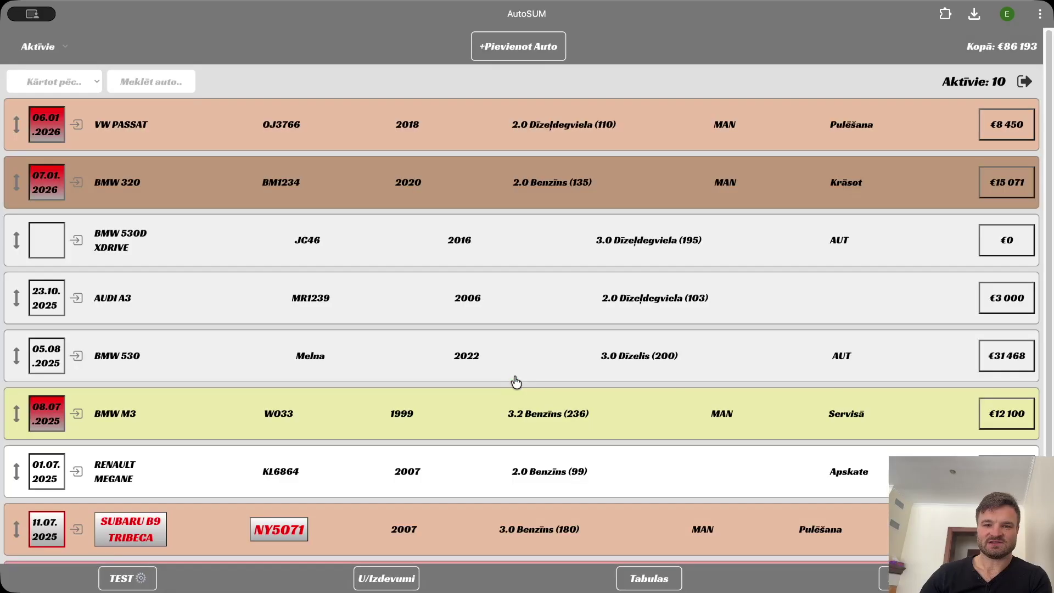
# Browse the Gatavie and Pārdotie car lists.
pyautogui.click(49, 46)
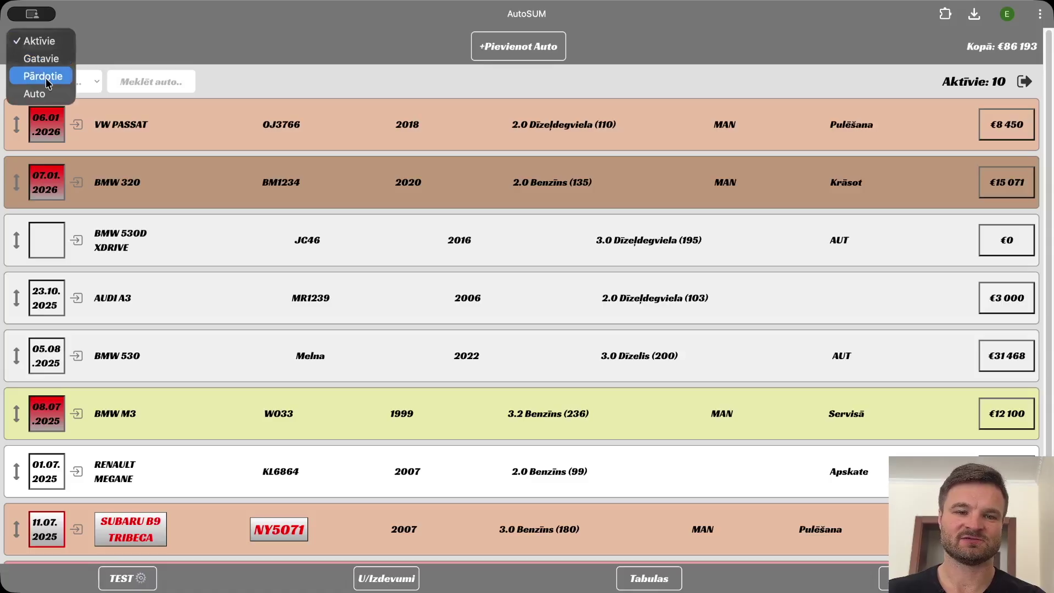
pyautogui.click(48, 66)
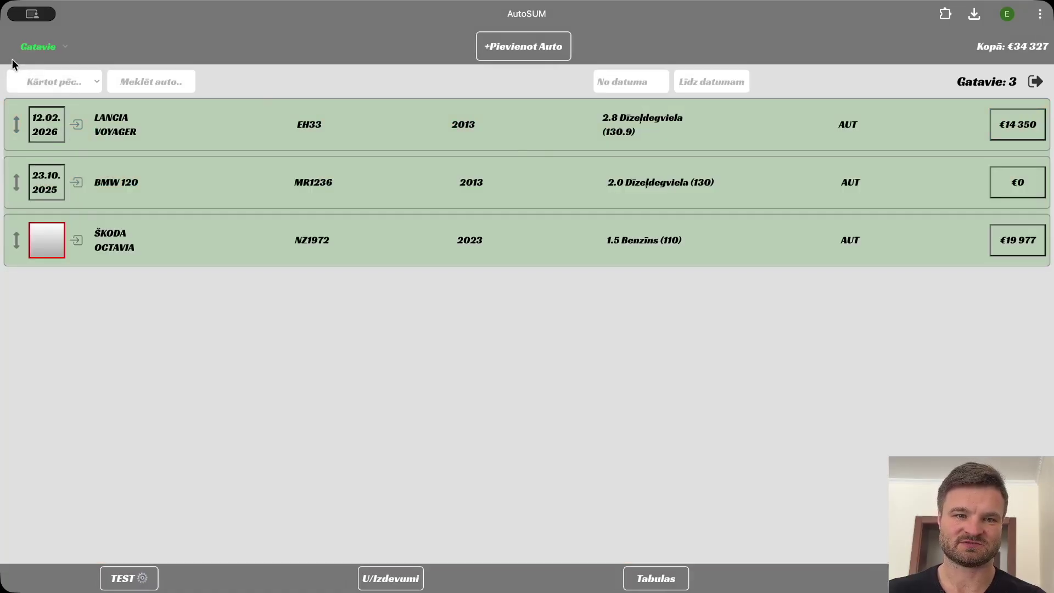
pyautogui.click(41, 46)
pyautogui.click(33, 57)
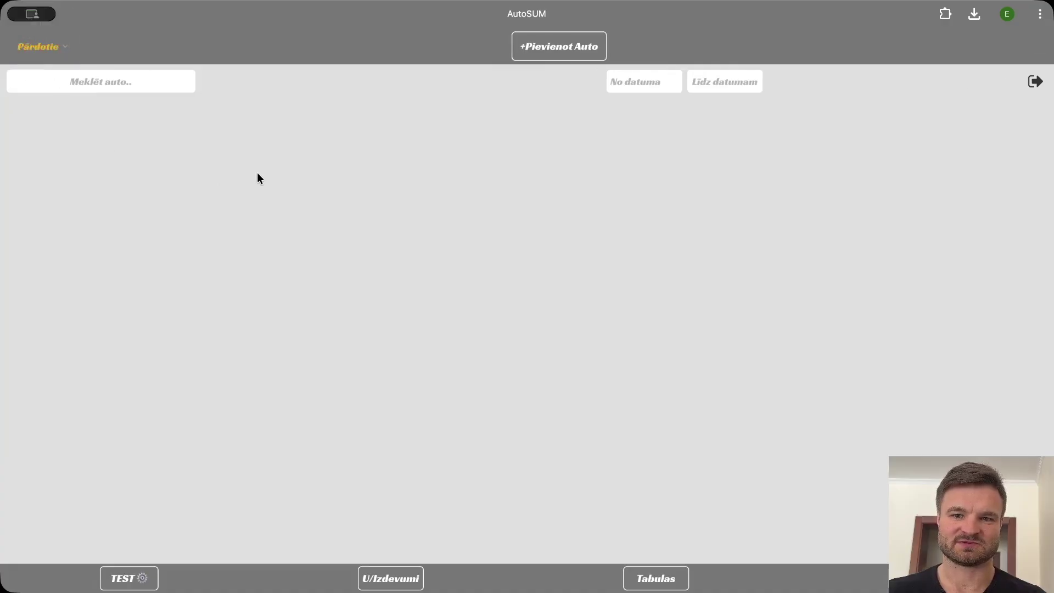
# Look at the VW Touareg record, then open the Lancia Voyager's full detail page.
pyautogui.click(133, 76)
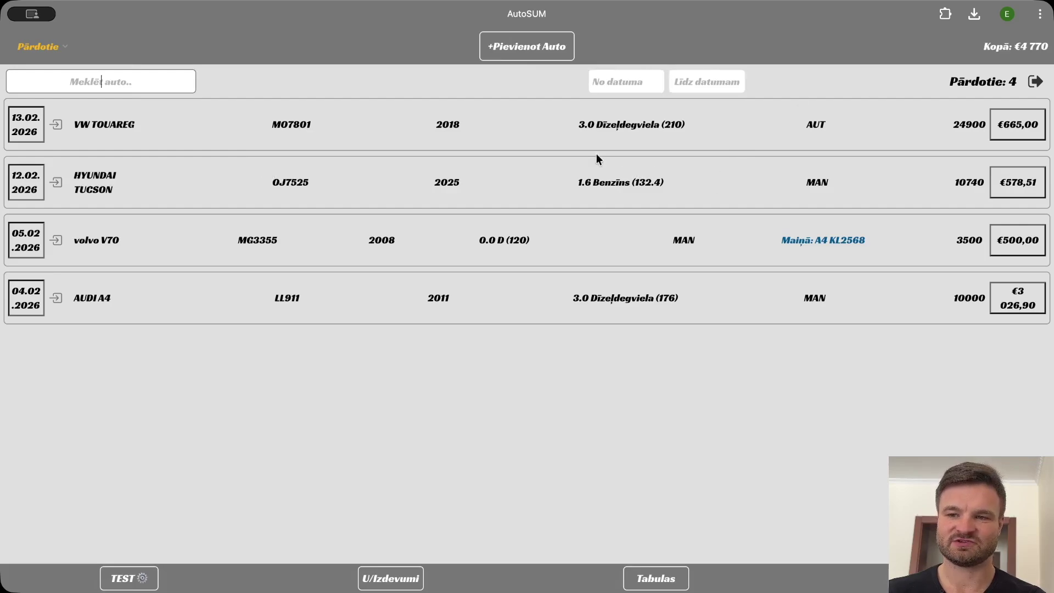
pyautogui.moveTo(954, 125); pyautogui.dragTo(977, 127)
pyautogui.click(977, 129)
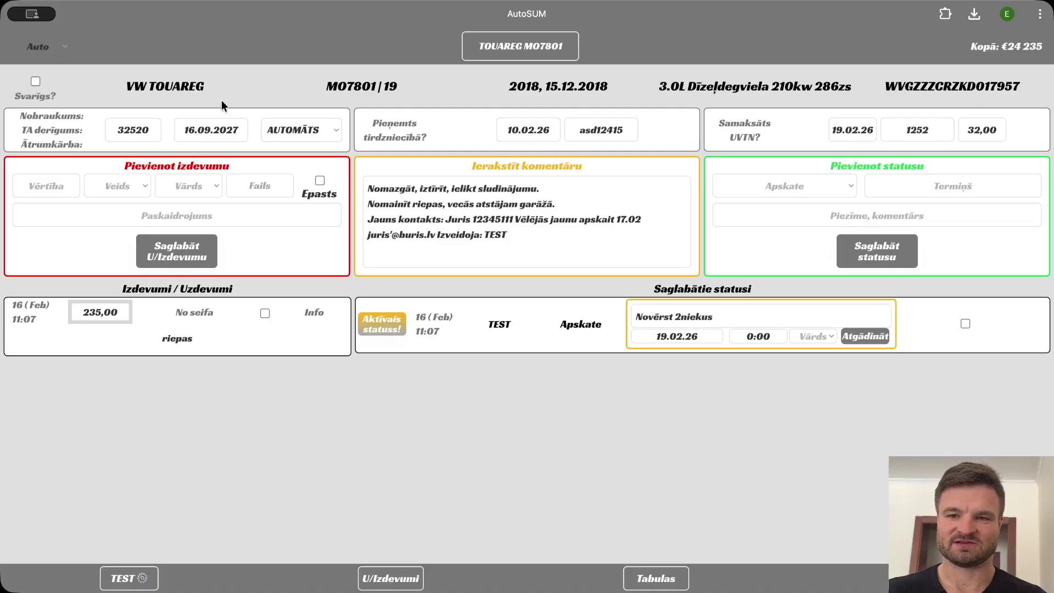
pyautogui.click(63, 49)
pyautogui.click(52, 80)
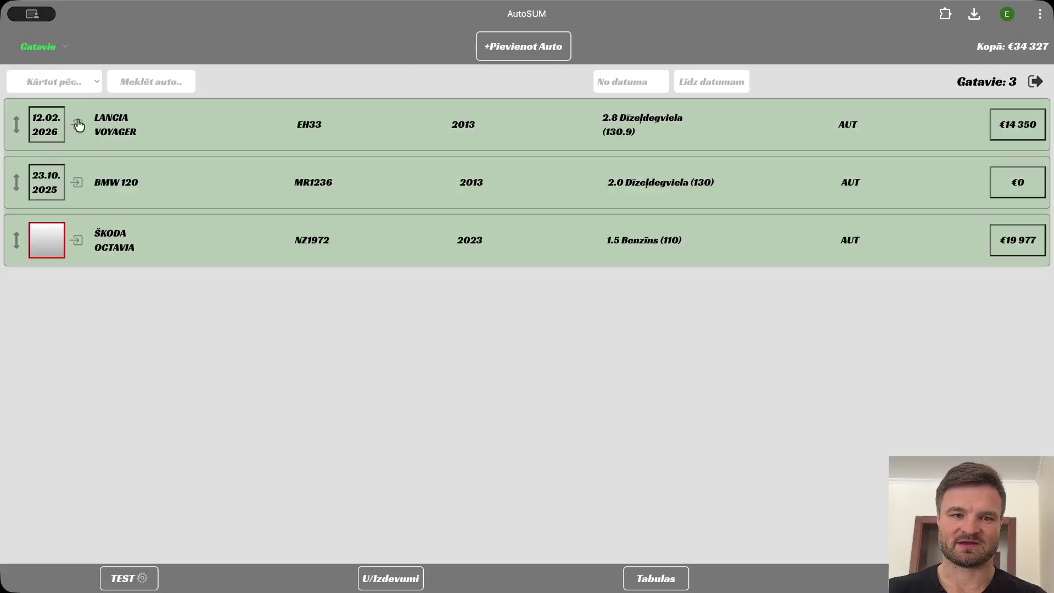
pyautogui.click(219, 141)
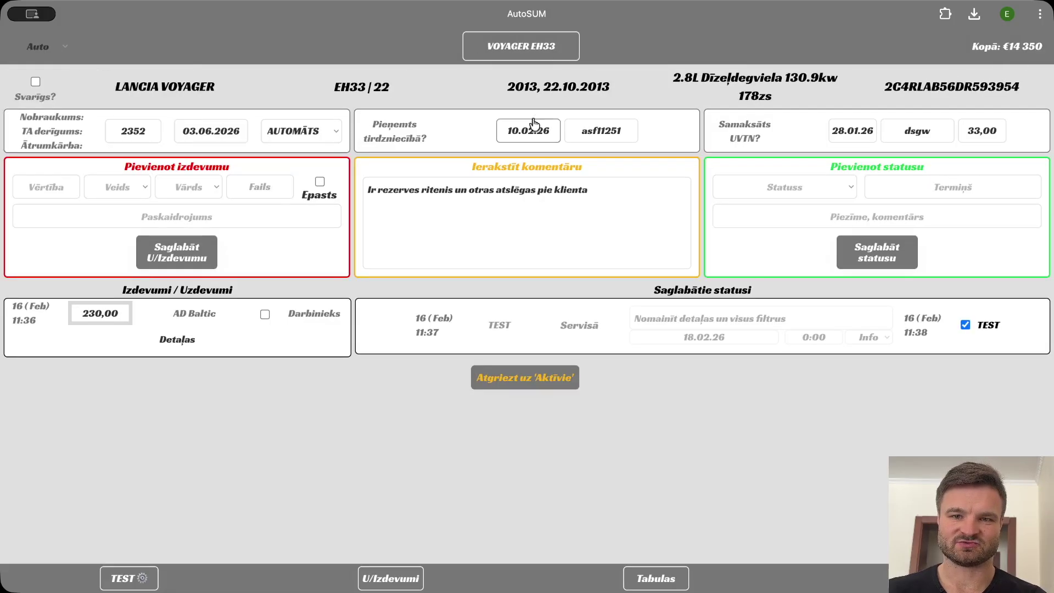
pyautogui.click(526, 55)
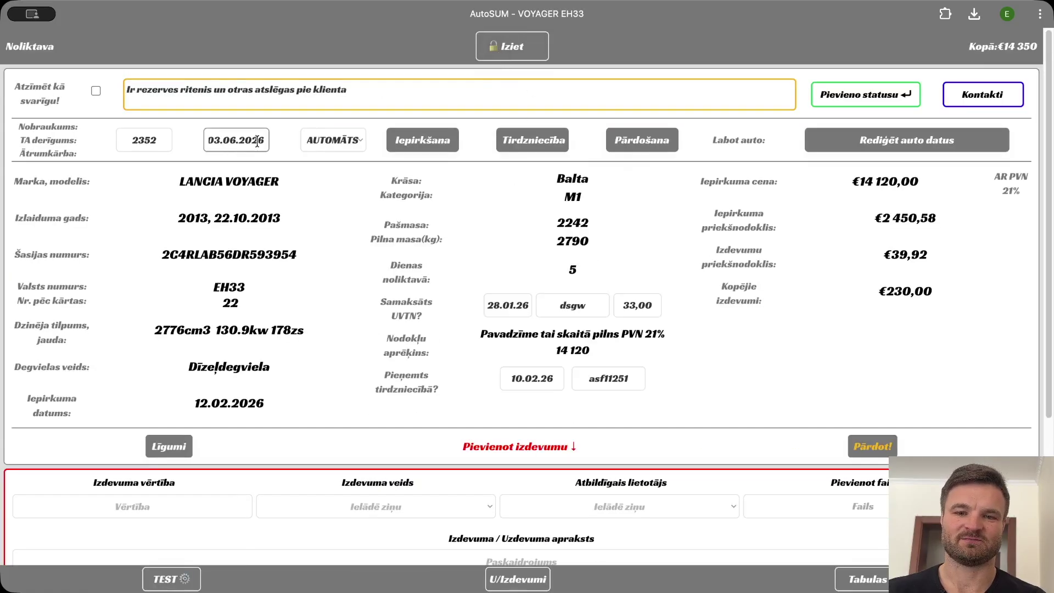
# Review the Voyager's Iepirkšana purchase documents, then bring up the Tirdzniecība listing form.
pyautogui.click(433, 146)
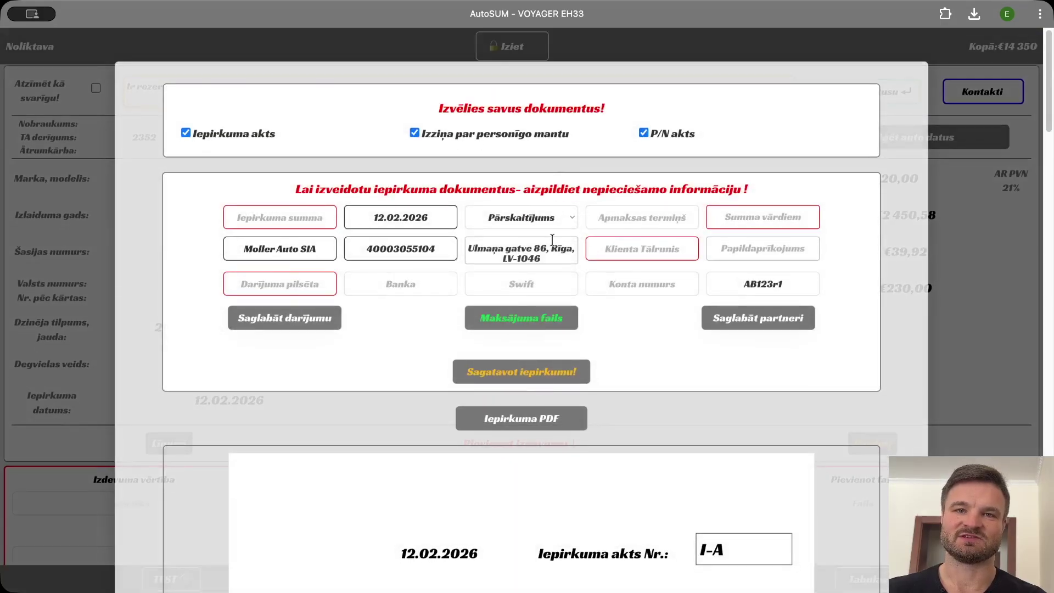
pyautogui.click(310, 249)
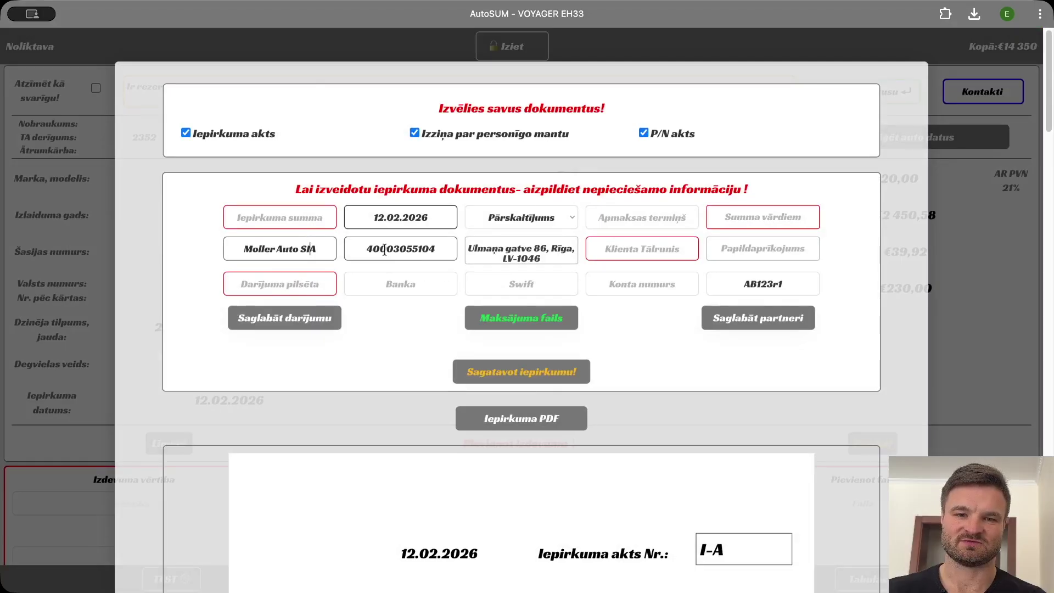
pyautogui.scroll(-10, 388, 365)
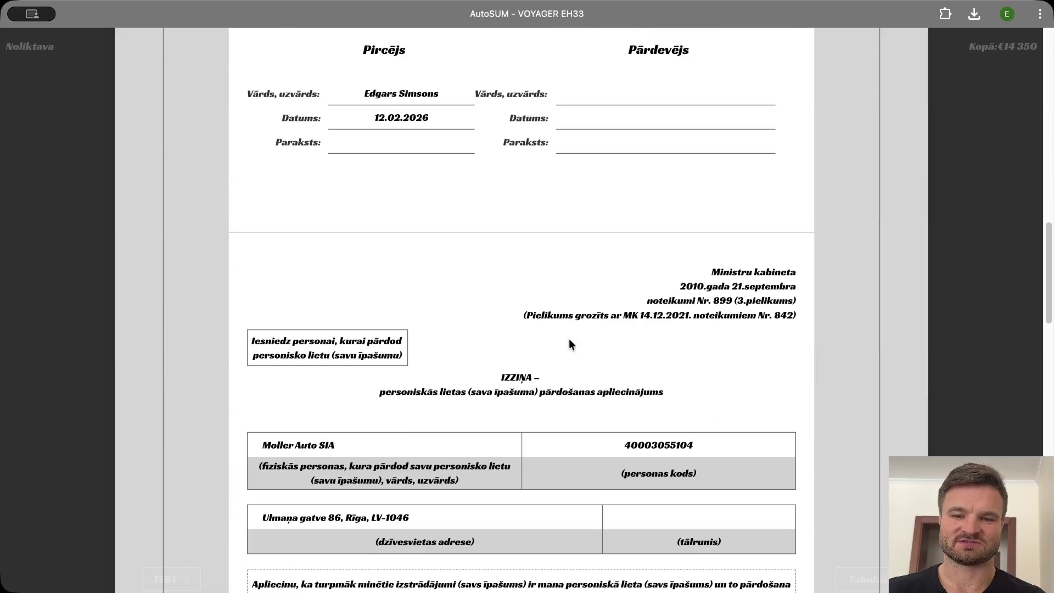
pyautogui.scroll(-15, 569, 346)
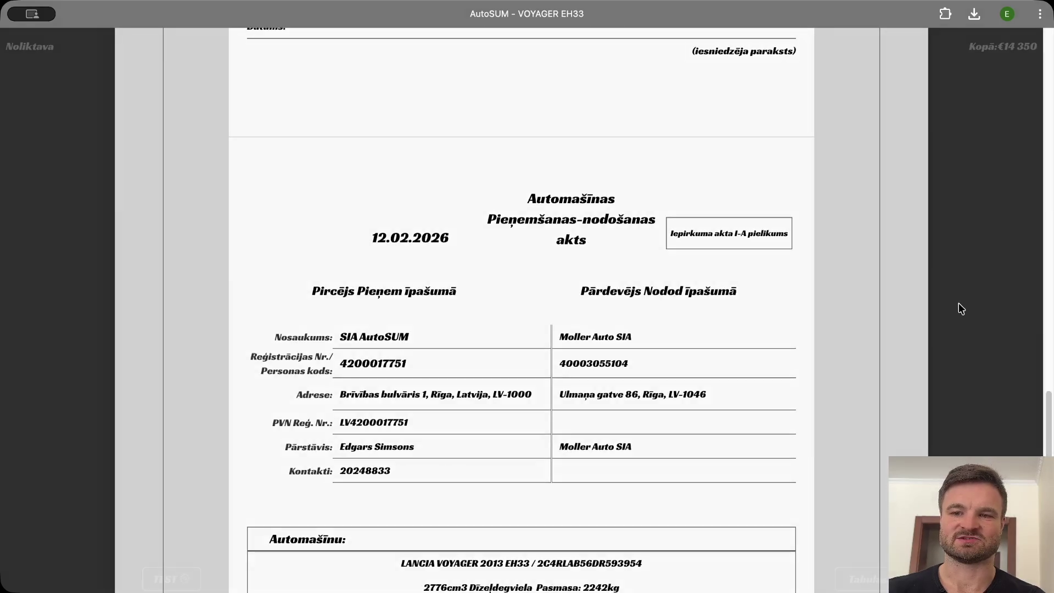
pyautogui.click(960, 309)
pyautogui.scroll(5, 691, 247)
pyautogui.click(527, 141)
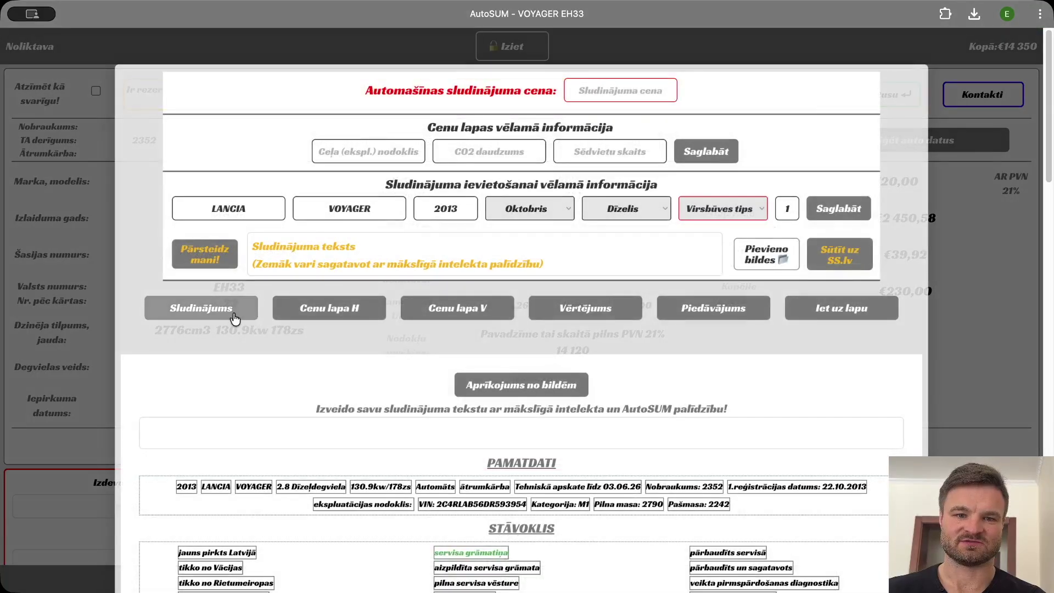
# Scroll through the Sludinājums equipment lists back to the top and close the window.
pyautogui.scroll(-20, 274, 338)
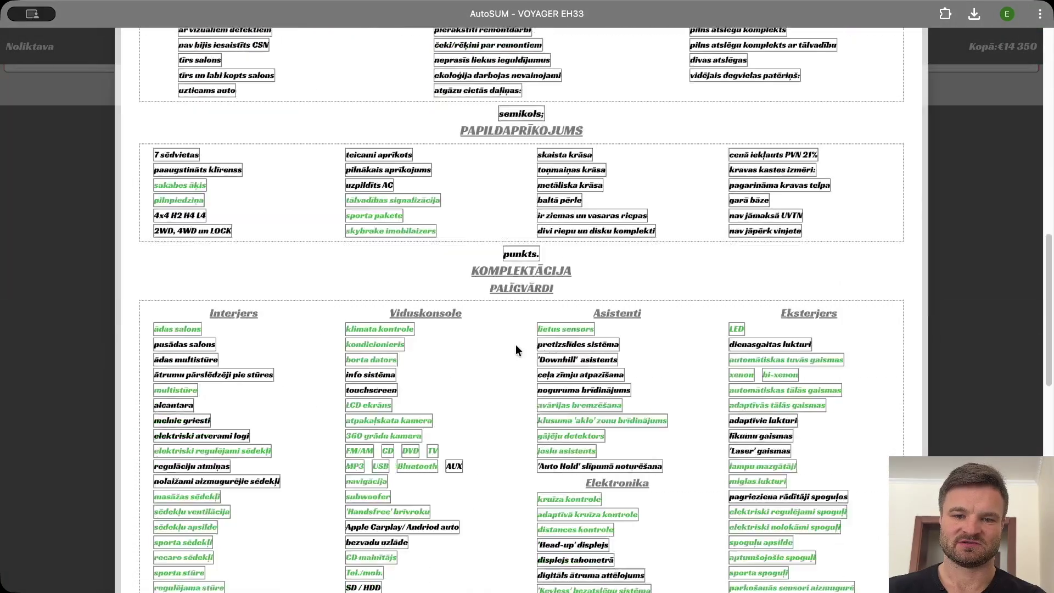
pyautogui.scroll(2, 498, 392)
pyautogui.scroll(-7, 214, 326)
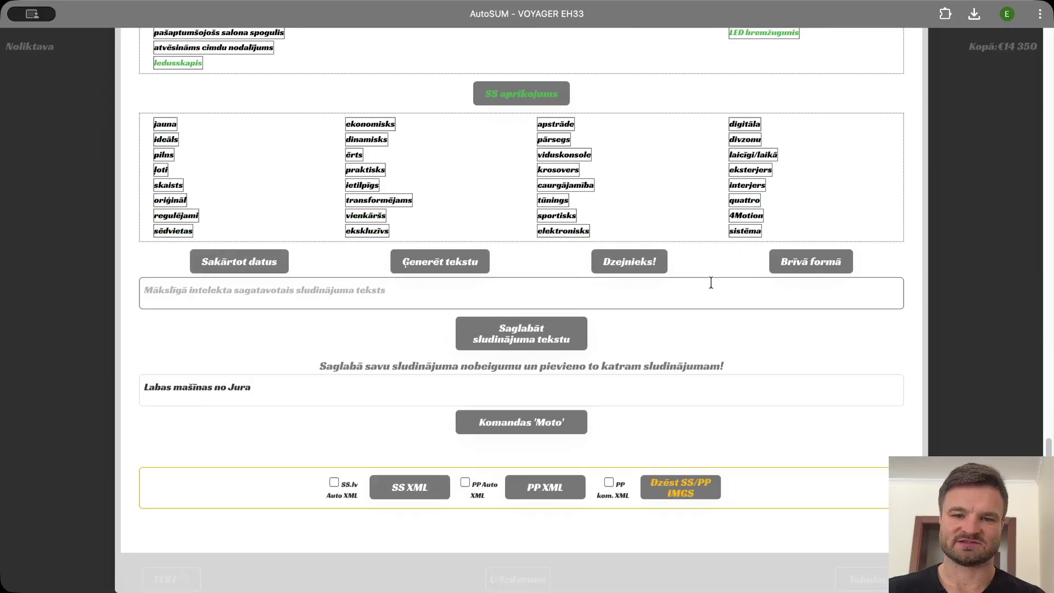
pyautogui.scroll(3, 499, 250)
pyautogui.scroll(3, 496, 248)
pyautogui.scroll(10, 340, 232)
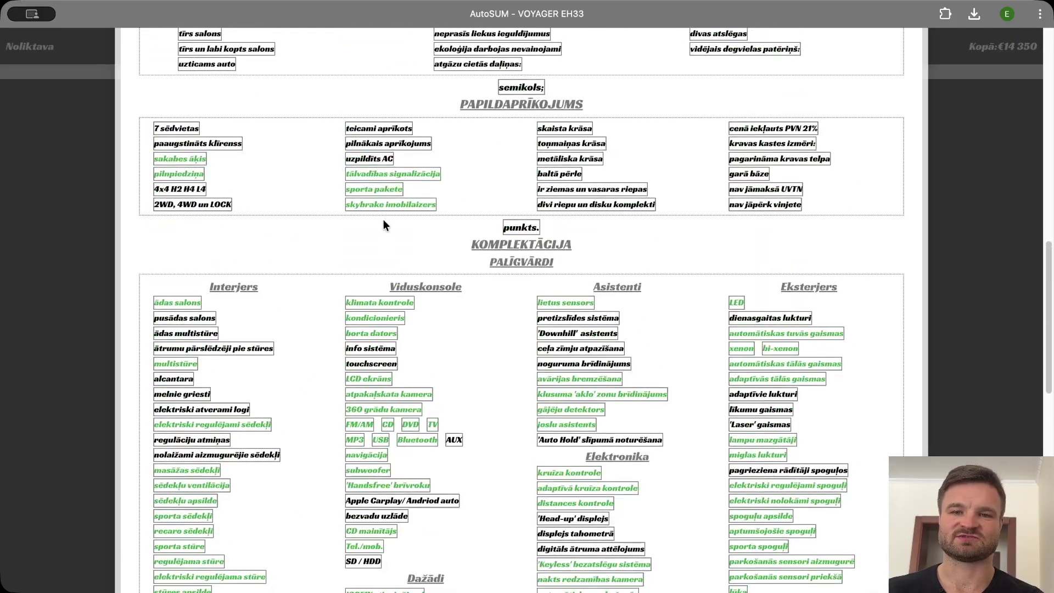
pyautogui.scroll(10, 394, 218)
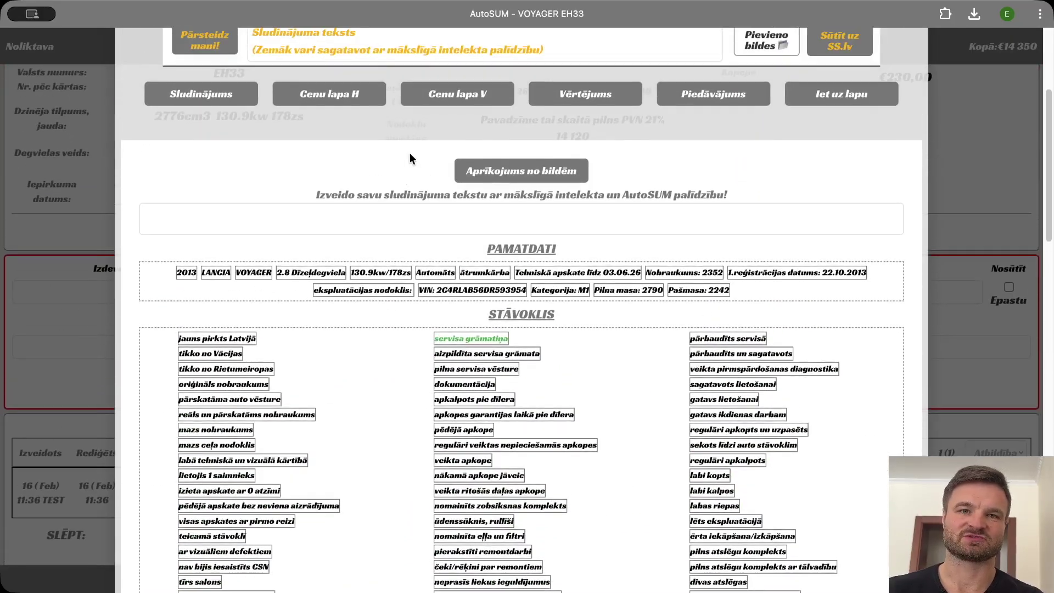
pyautogui.scroll(4, 380, 147)
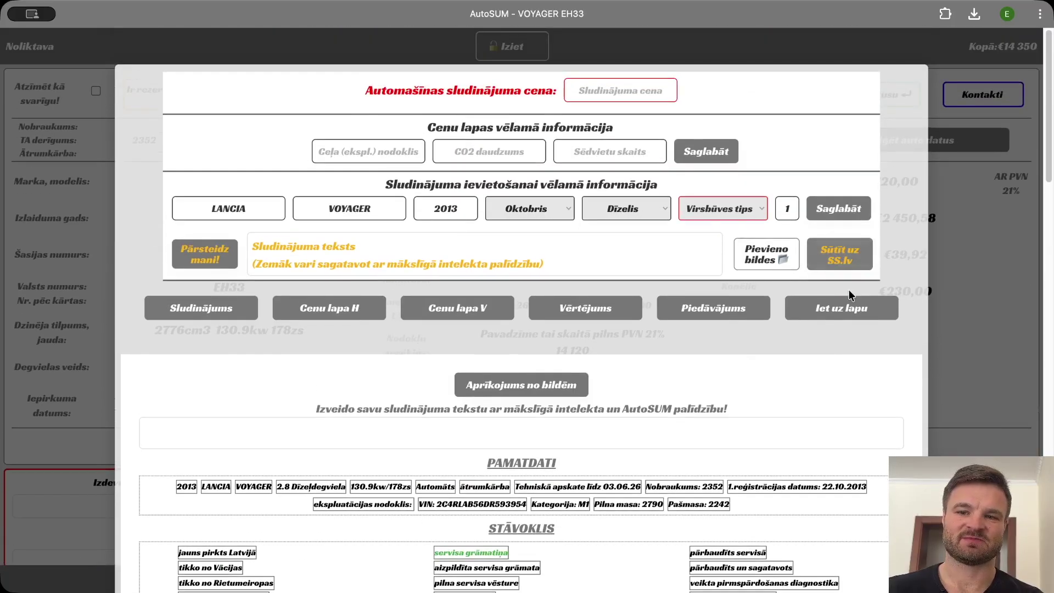
pyautogui.click(960, 265)
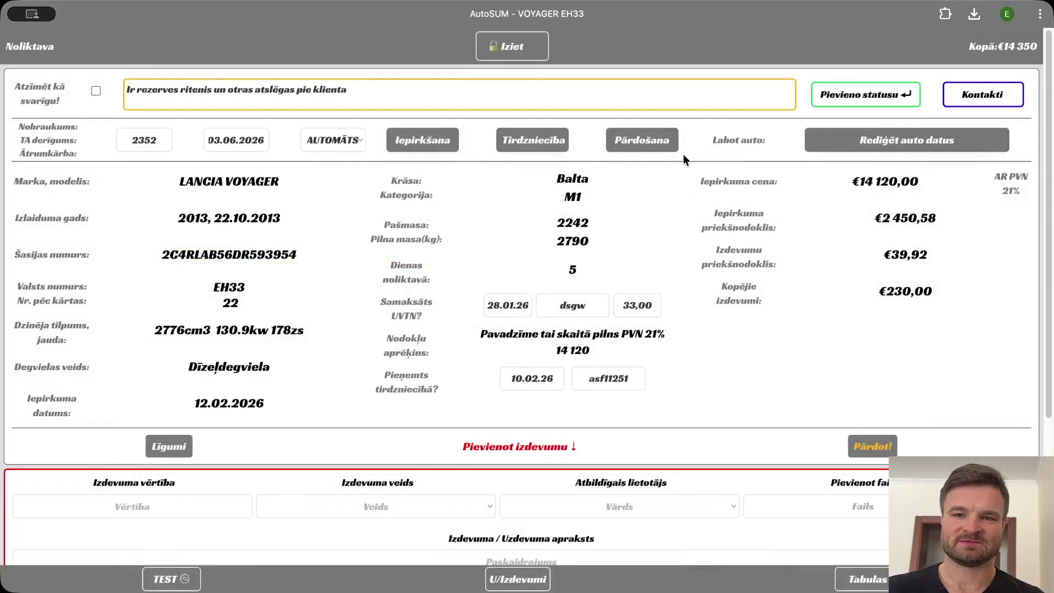
pyautogui.click(647, 148)
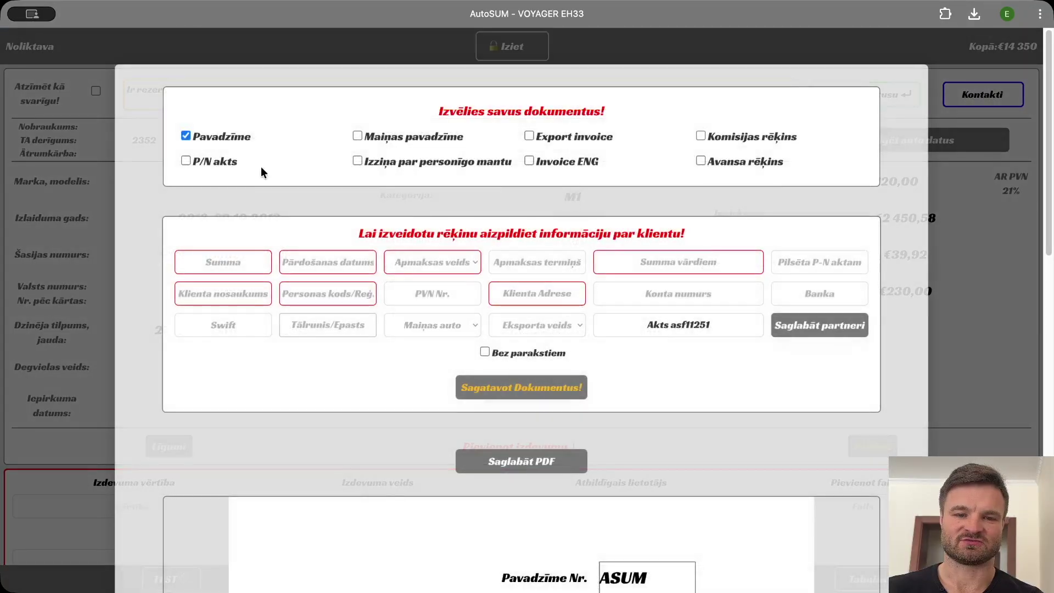
pyautogui.click(377, 144)
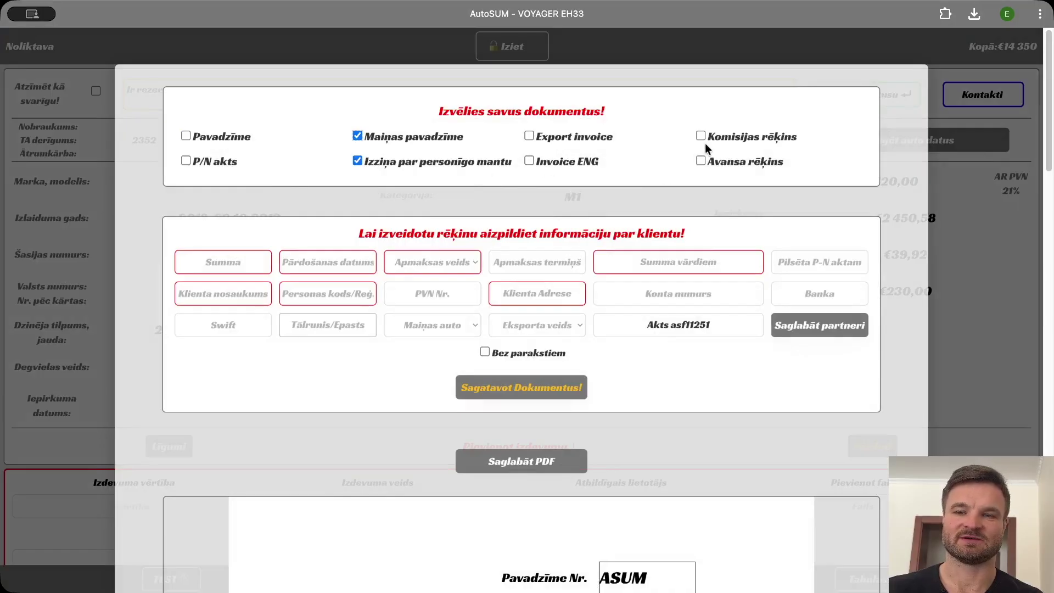
pyautogui.click(735, 137)
pyautogui.click(732, 158)
pyautogui.scroll(-1, 551, 354)
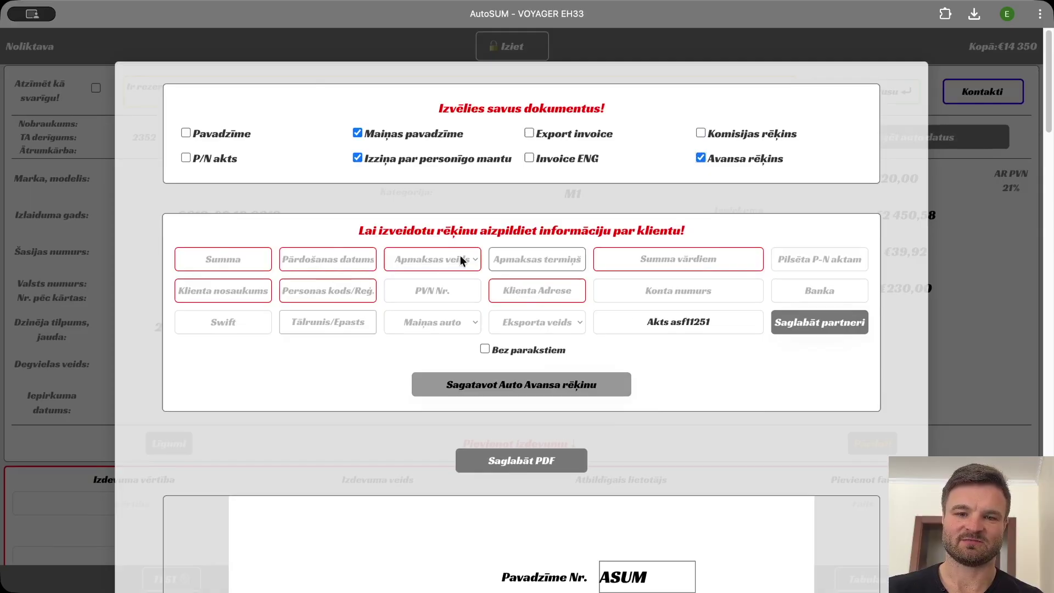
pyautogui.scroll(-7, 402, 324)
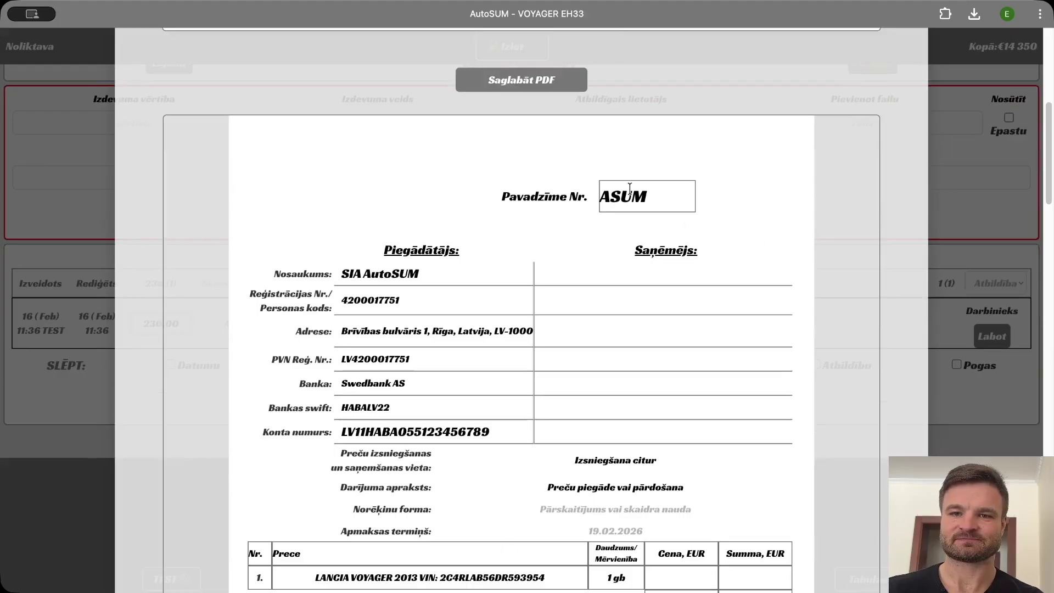
pyautogui.scroll(-20, 553, 259)
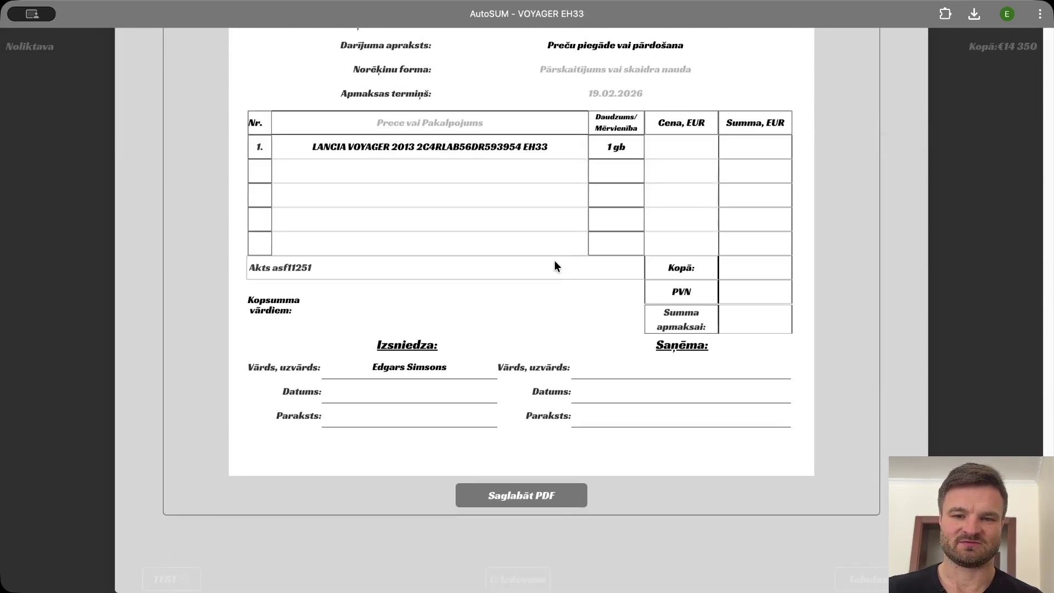
pyautogui.scroll(10, 555, 259)
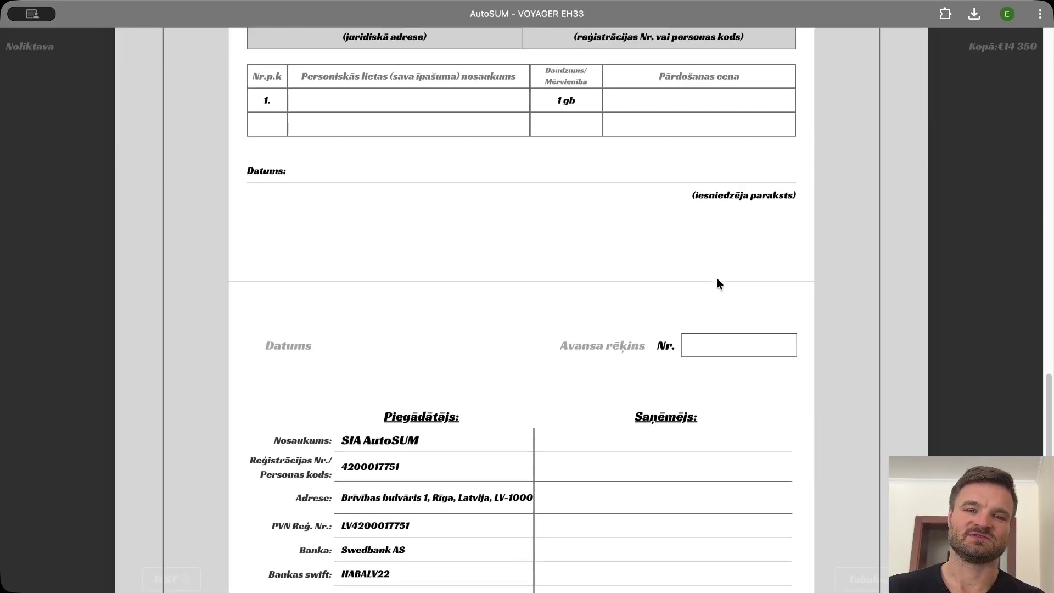
pyautogui.scroll(10, 717, 278)
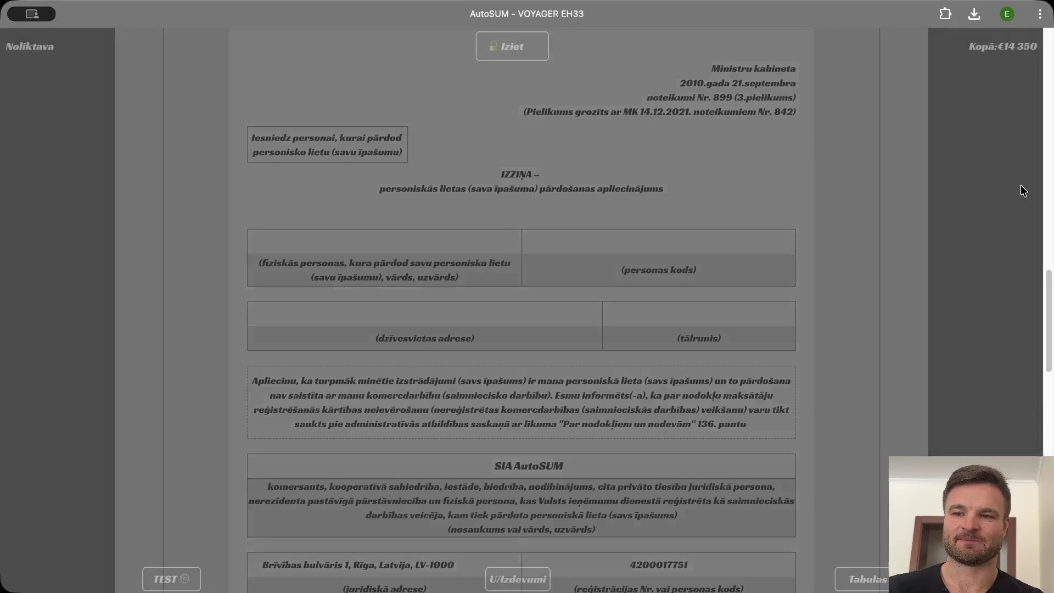
pyautogui.click(1019, 186)
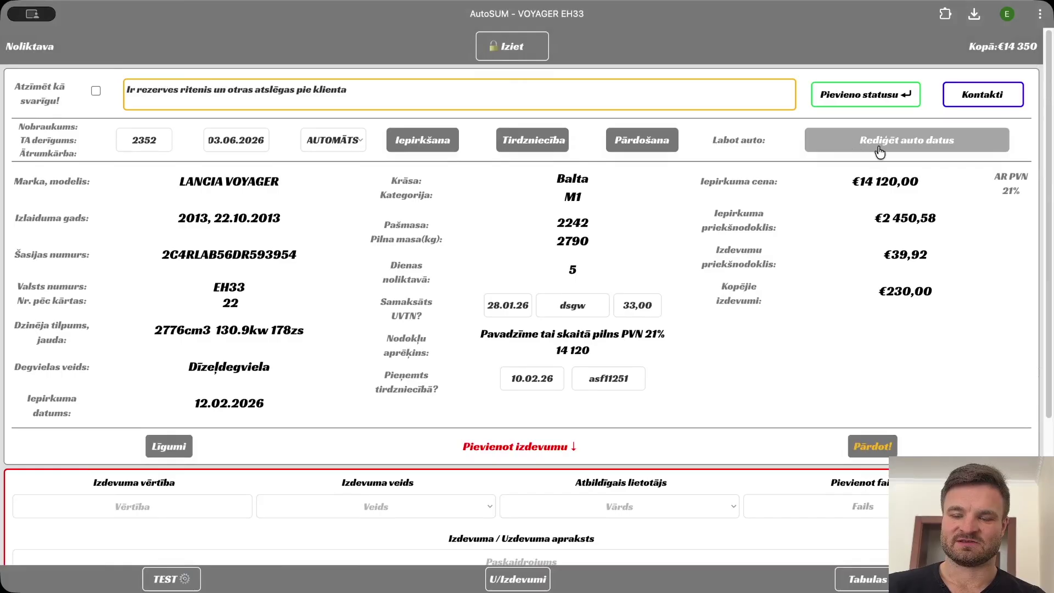
# After a look at the car data form, add Pulēšana as the Voyager's active status, then open Kontakti.
pyautogui.click(887, 142)
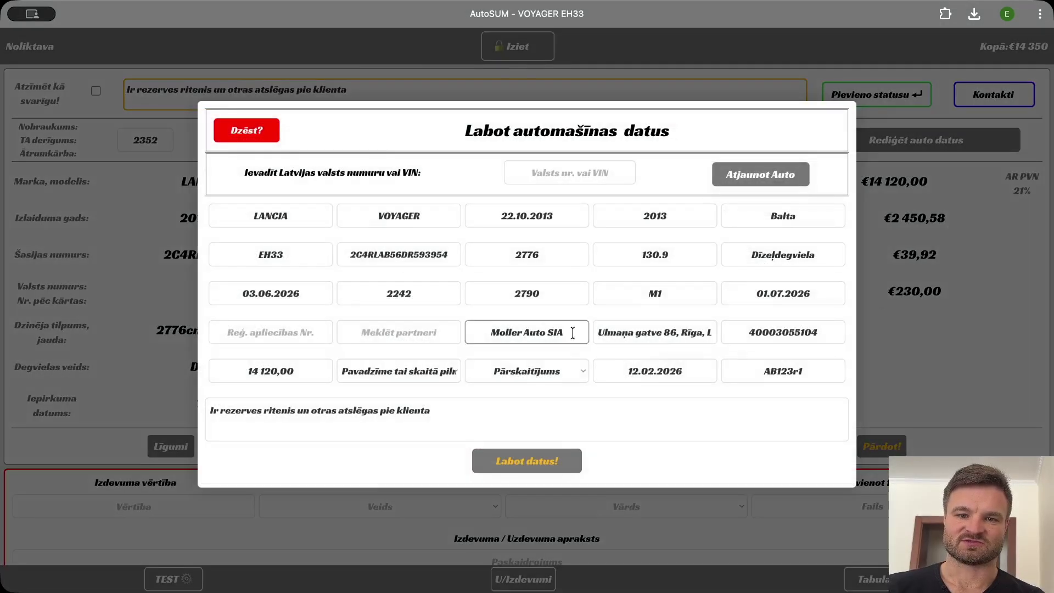
pyautogui.click(920, 306)
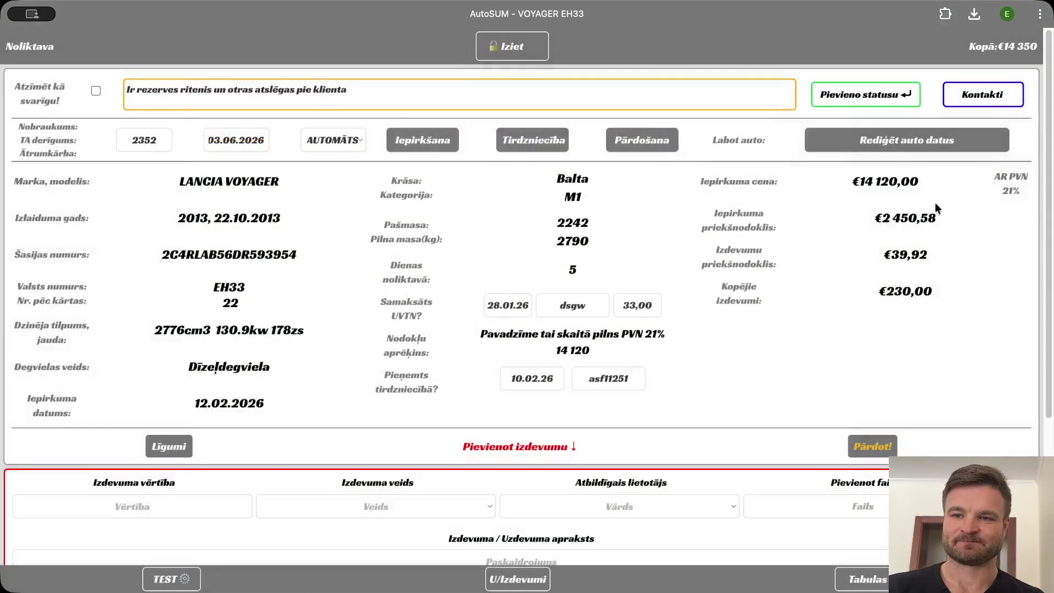
pyautogui.click(860, 98)
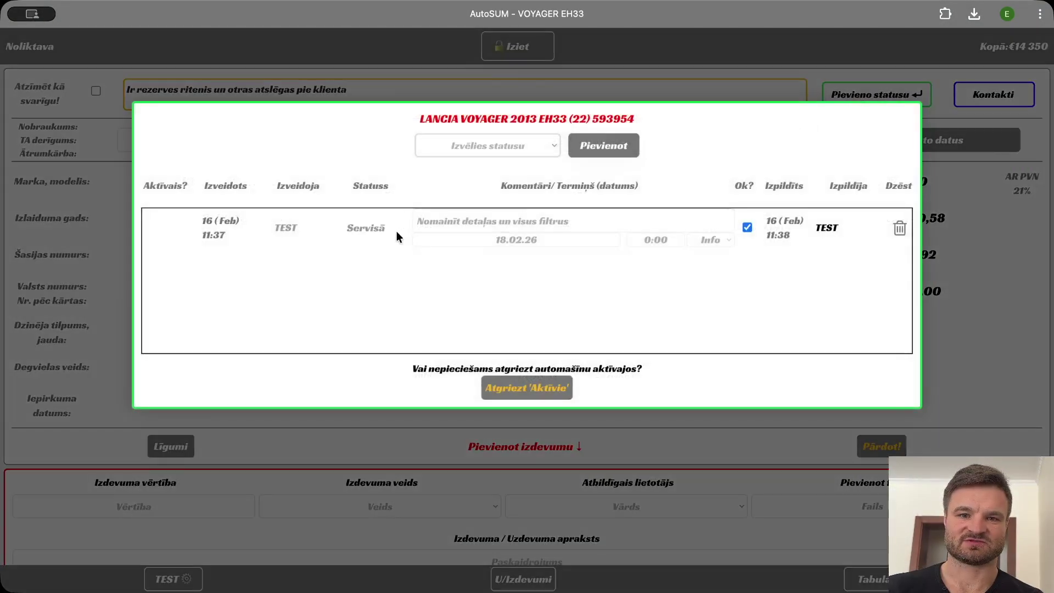
pyautogui.click(486, 152)
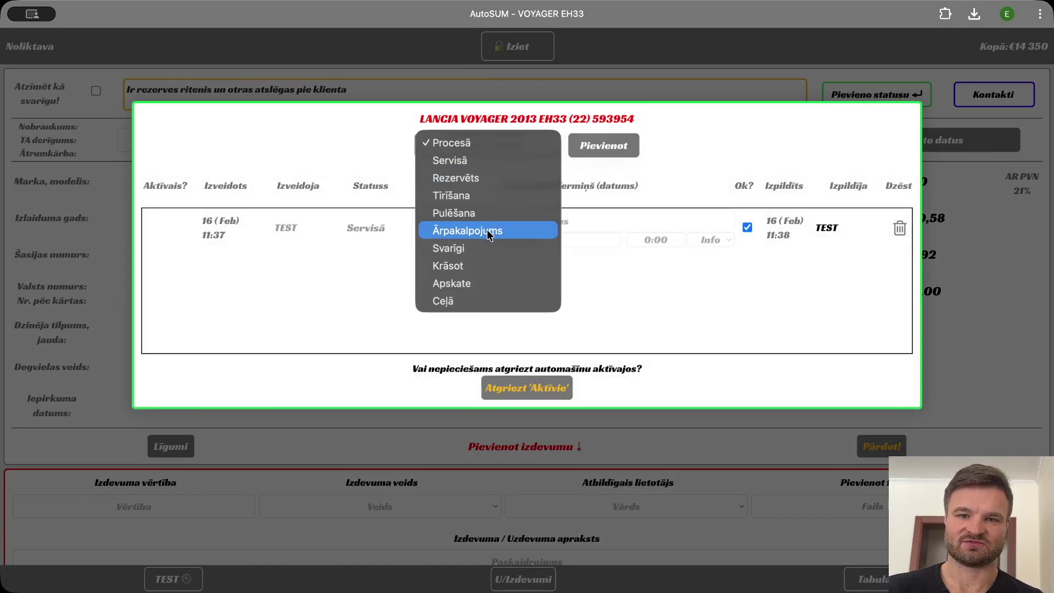
pyautogui.click(510, 209)
pyautogui.click(592, 159)
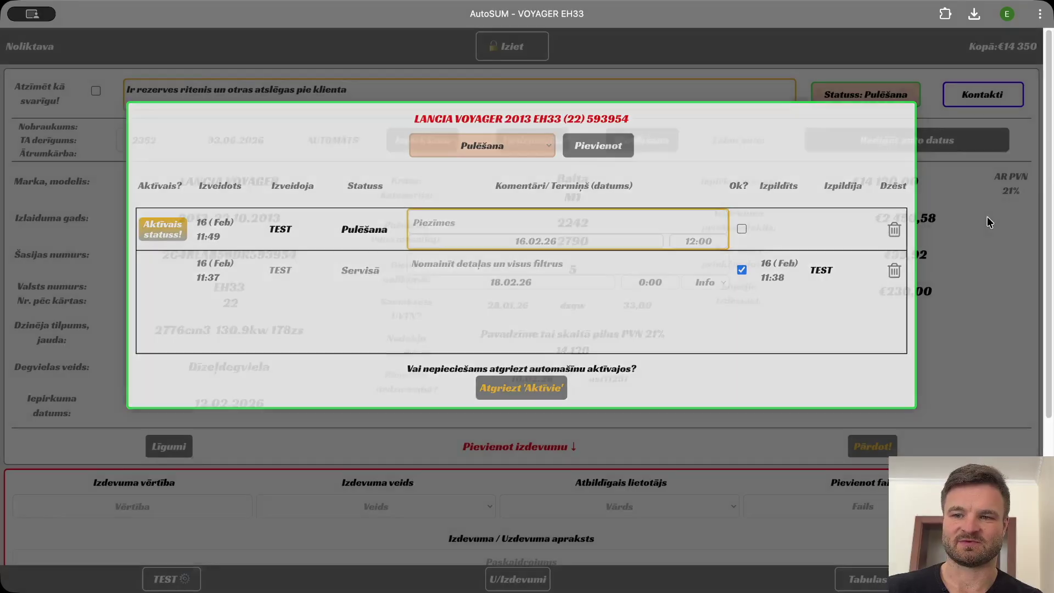
pyautogui.click(987, 217)
pyautogui.click(986, 104)
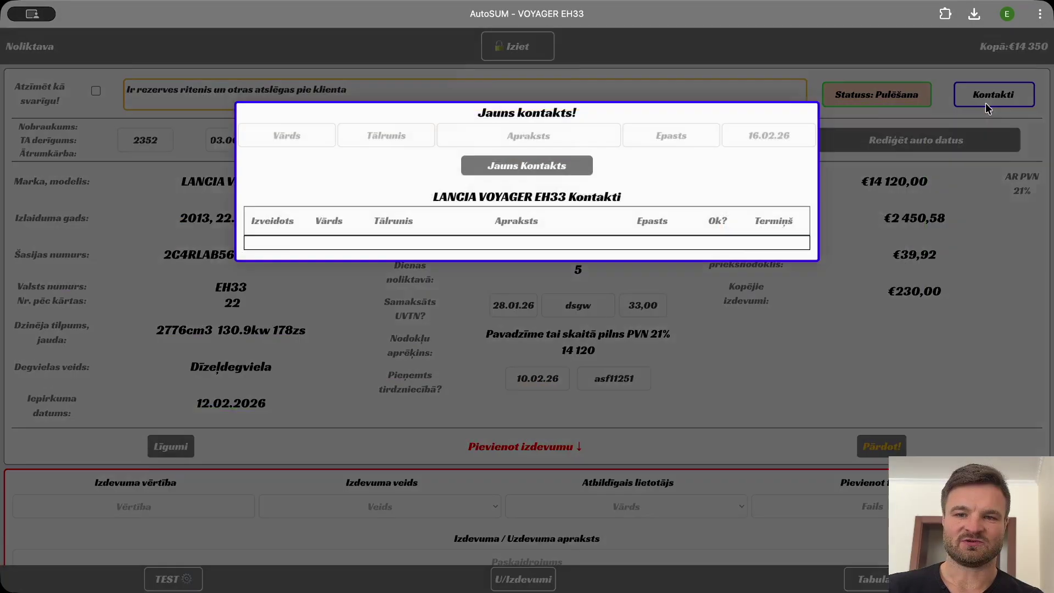
# Add a contact with the person's name, phone number, description 'Riepu stāvoklis' and term 16.02.26.
pyautogui.click(299, 144)
pyautogui.write('Juris')
pyautogui.press('Tab')
pyautogui.write('23511')
pyautogui.click(498, 135)
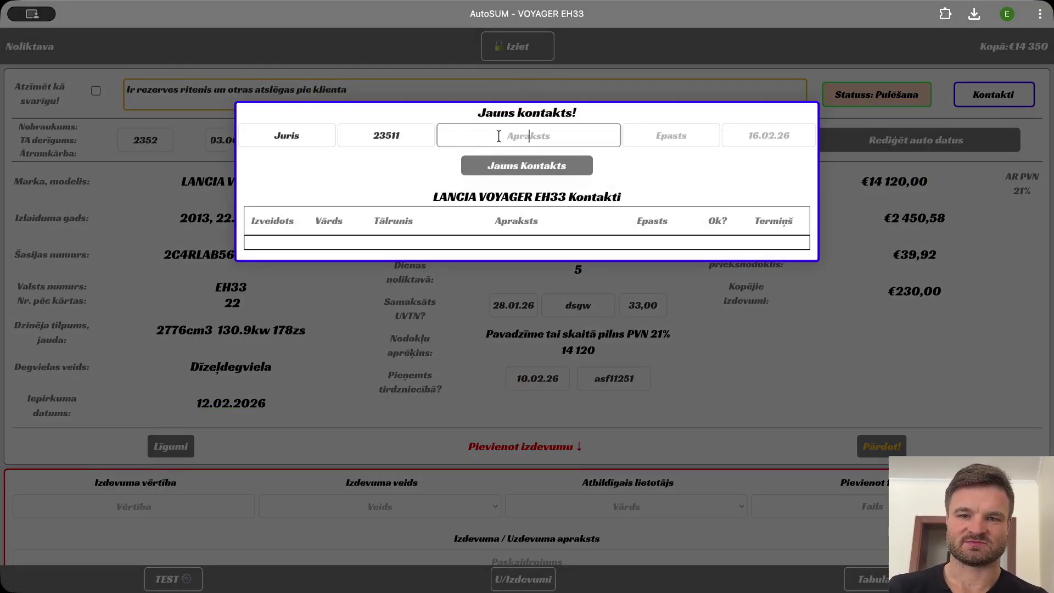
pyautogui.write('Riepu stāvoklis')
pyautogui.press('Tab')
pyautogui.press('Tab')
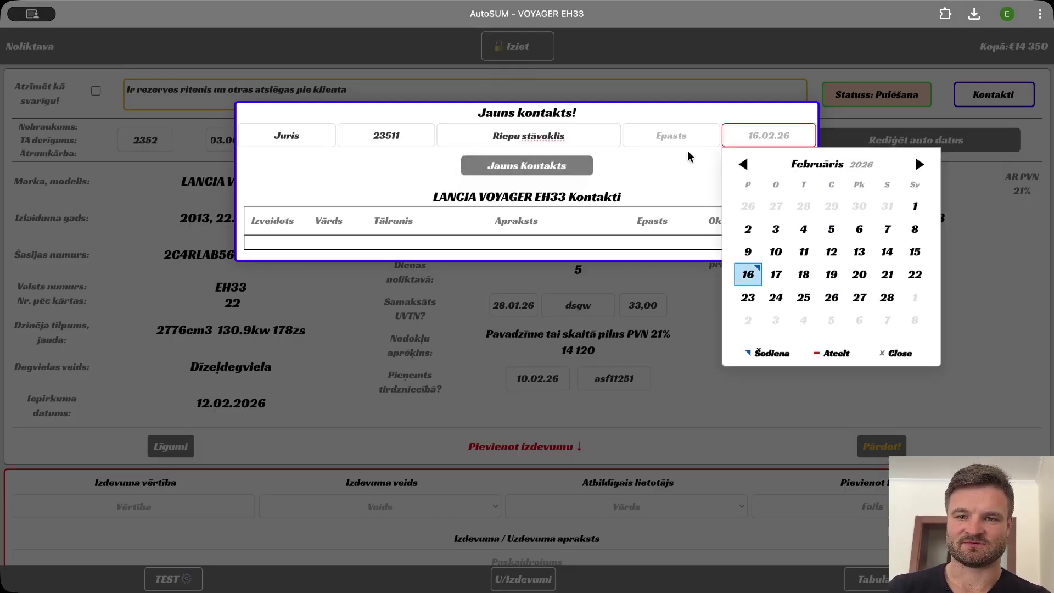
pyautogui.click(749, 273)
pyautogui.click(527, 165)
# Reopen Kontakti to confirm the new contact entry, then close it.
pyautogui.click(679, 400)
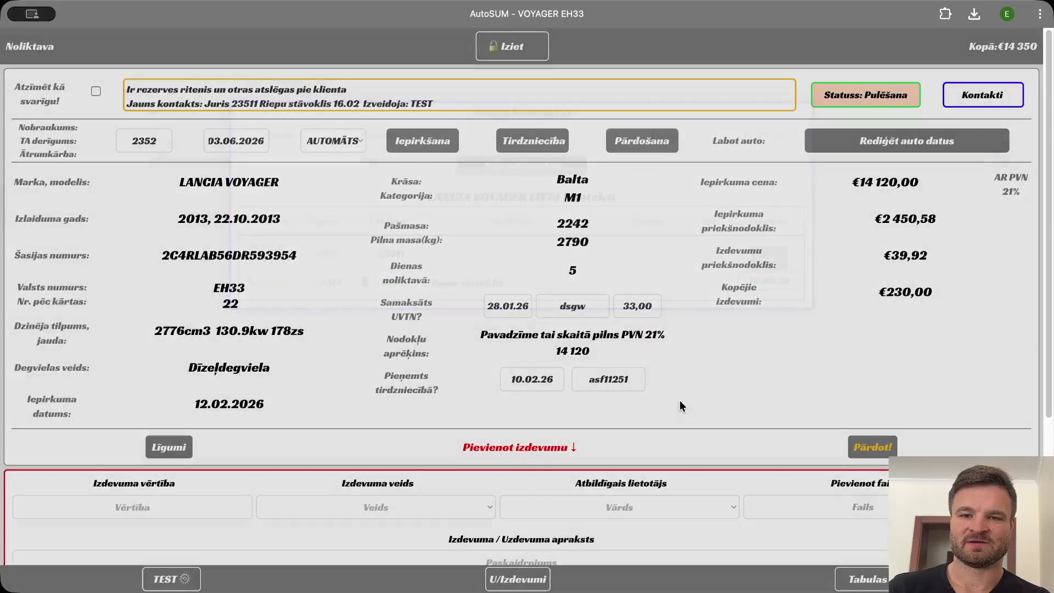
pyautogui.click(995, 84)
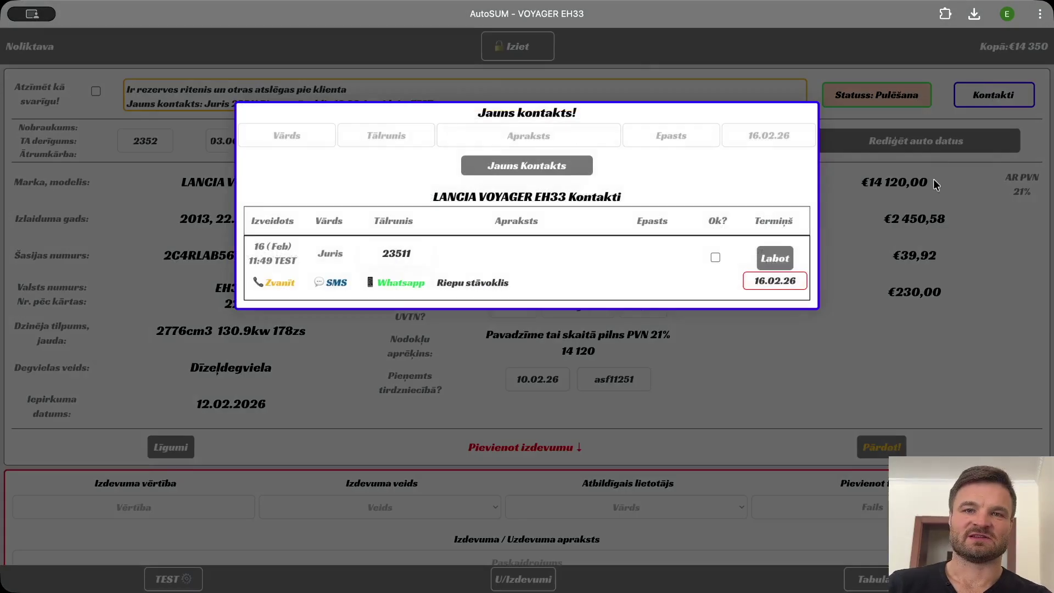
pyautogui.click(792, 349)
pyautogui.scroll(-1, 663, 417)
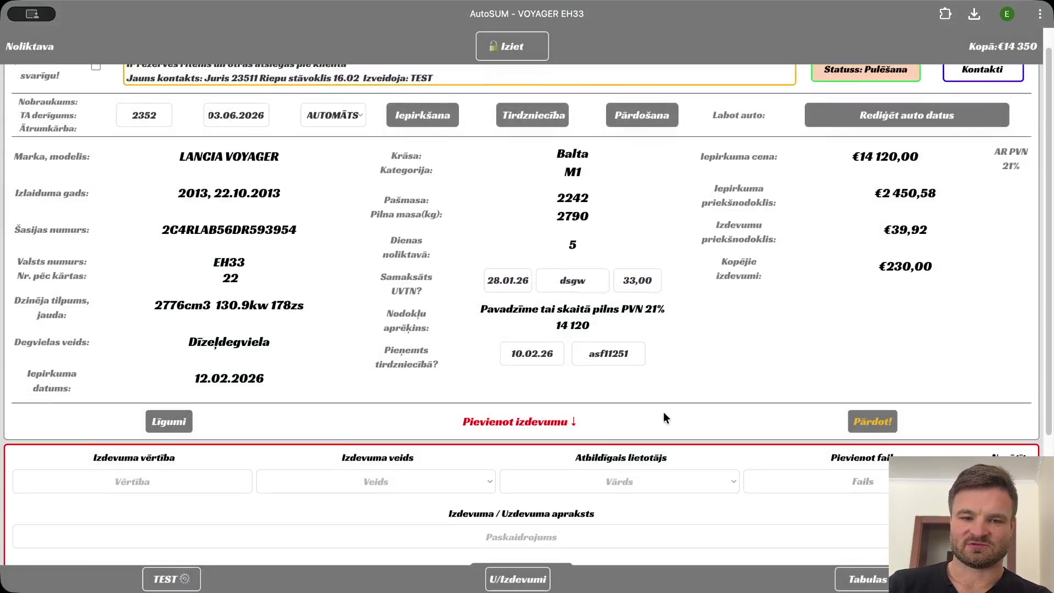
# Look through the car's contract documents and close them.
pyautogui.click(169, 422)
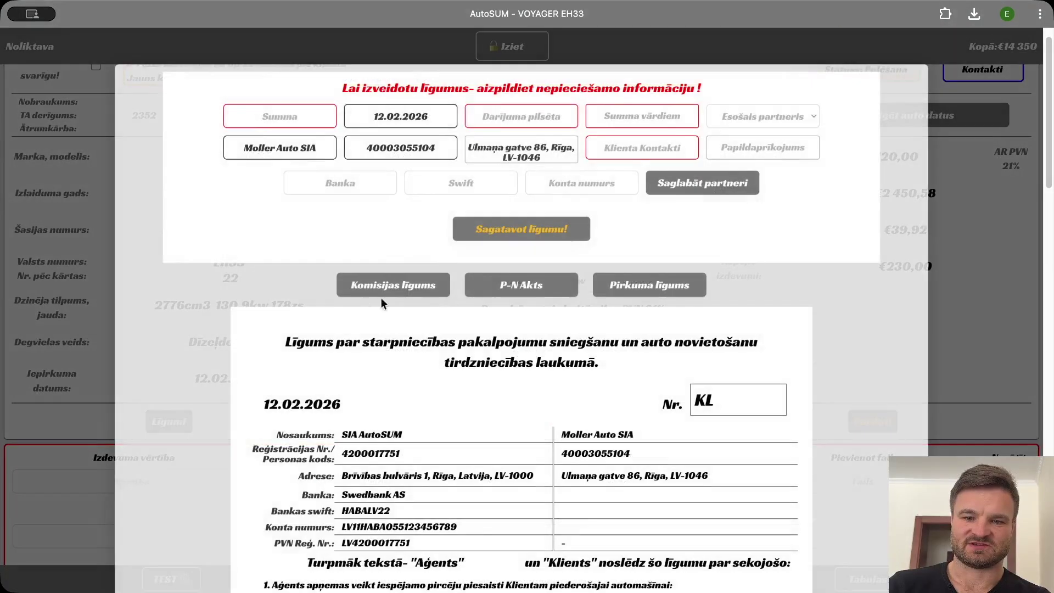
pyautogui.scroll(-10, 381, 297)
pyautogui.scroll(2, 498, 311)
pyautogui.press('Escape')
# In the sale form, enter the 15 000,00 price and the 16.02.2026 sale date.
pyautogui.click(881, 329)
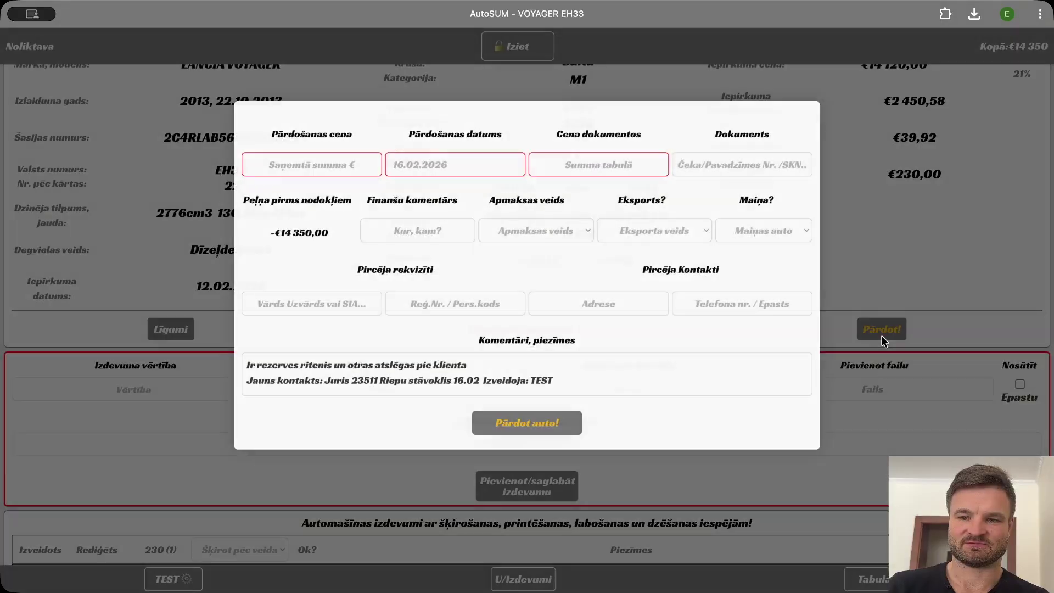
pyautogui.click(333, 164)
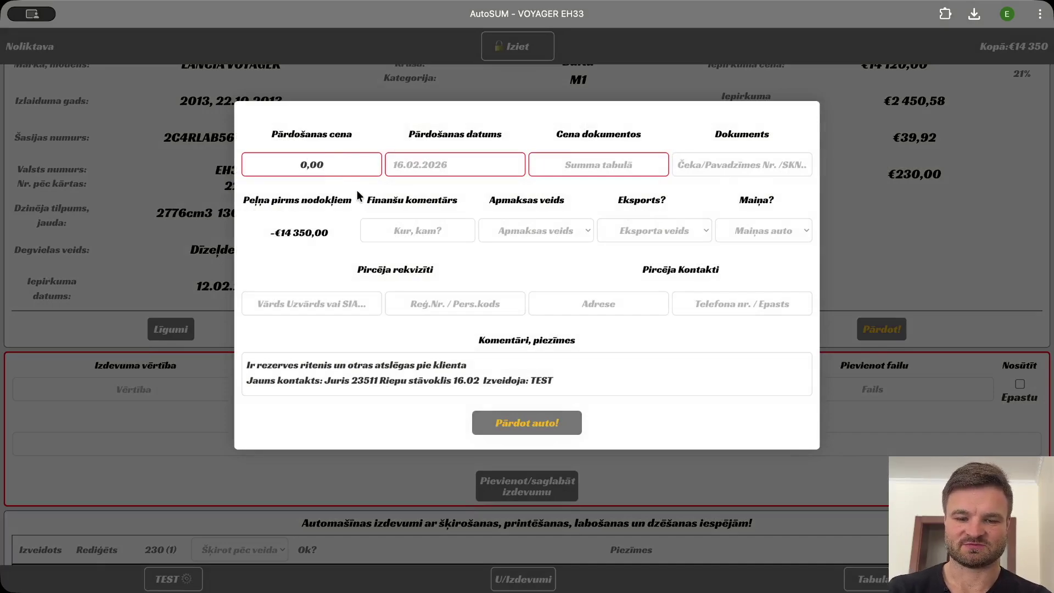
pyautogui.click(408, 174)
pyautogui.click(411, 302)
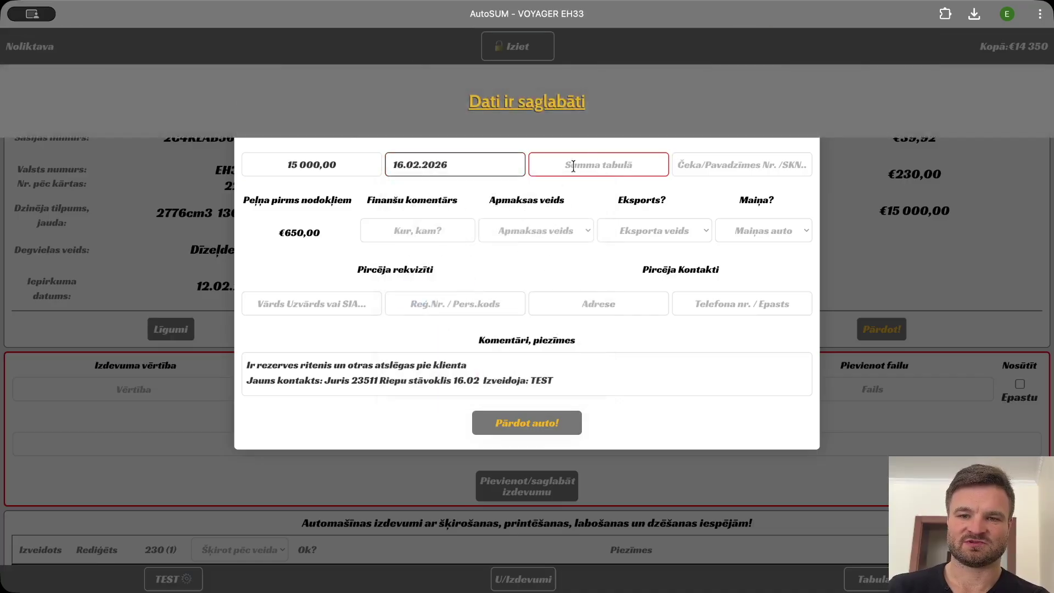
pyautogui.click(596, 167)
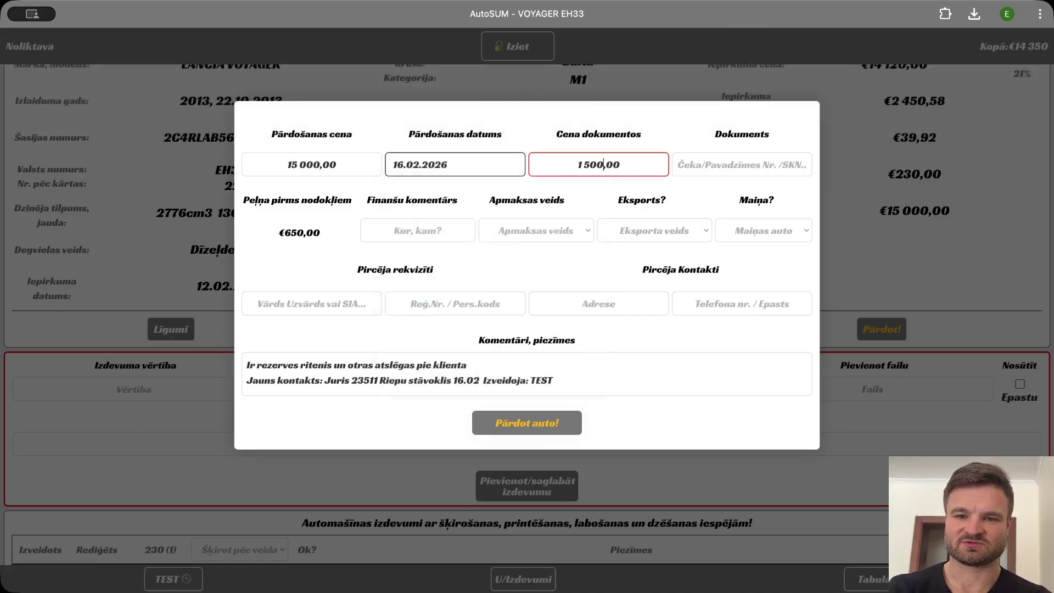
# Set the finance comment to 'Kontā' and the payment type to Pārskaitījums.
pyautogui.click(397, 220)
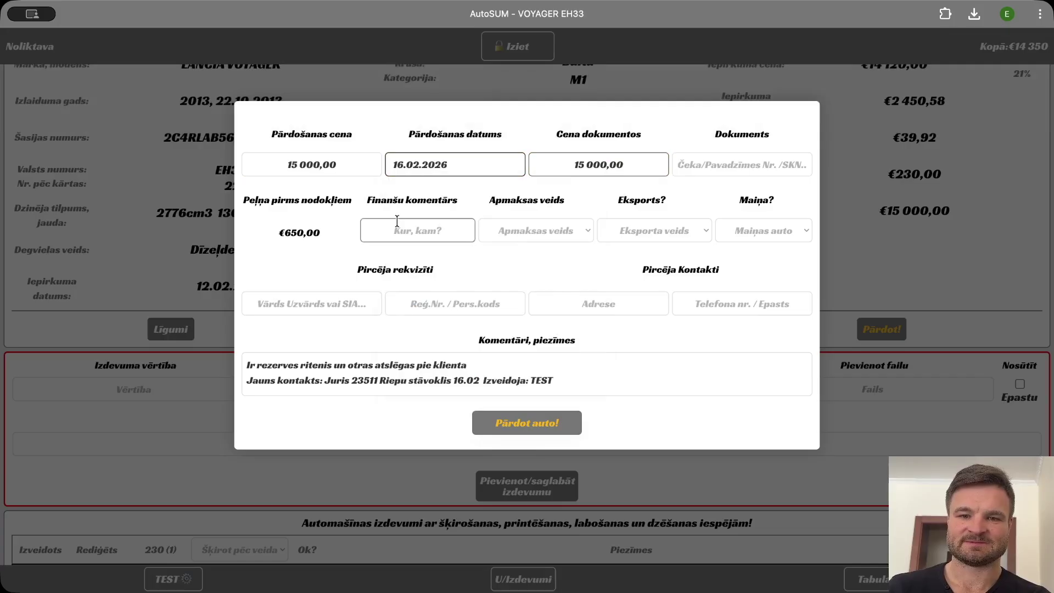
pyautogui.write('Kontā')
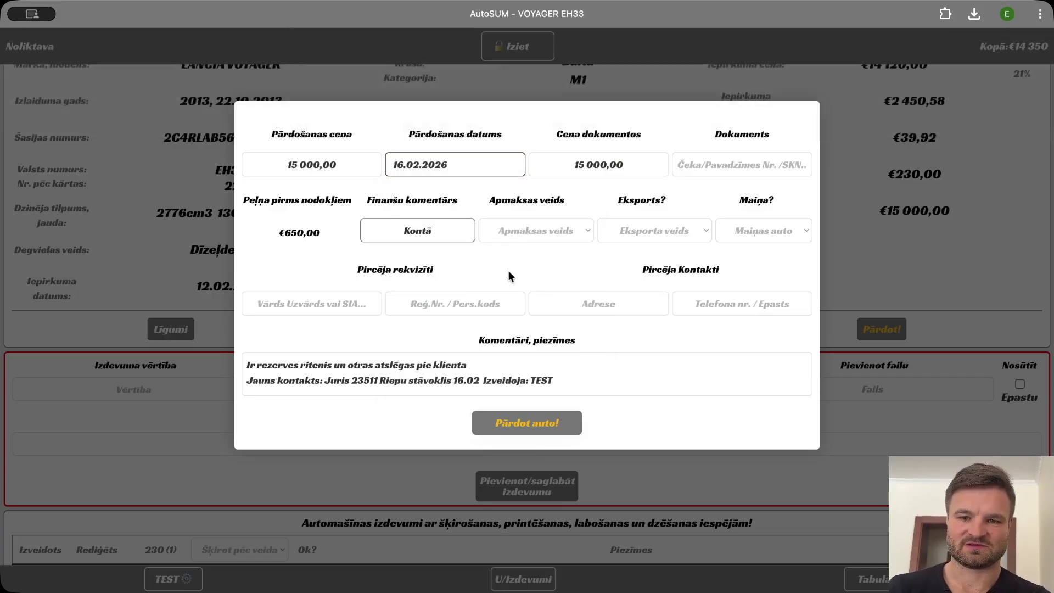
pyautogui.click(546, 235)
pyautogui.click(542, 245)
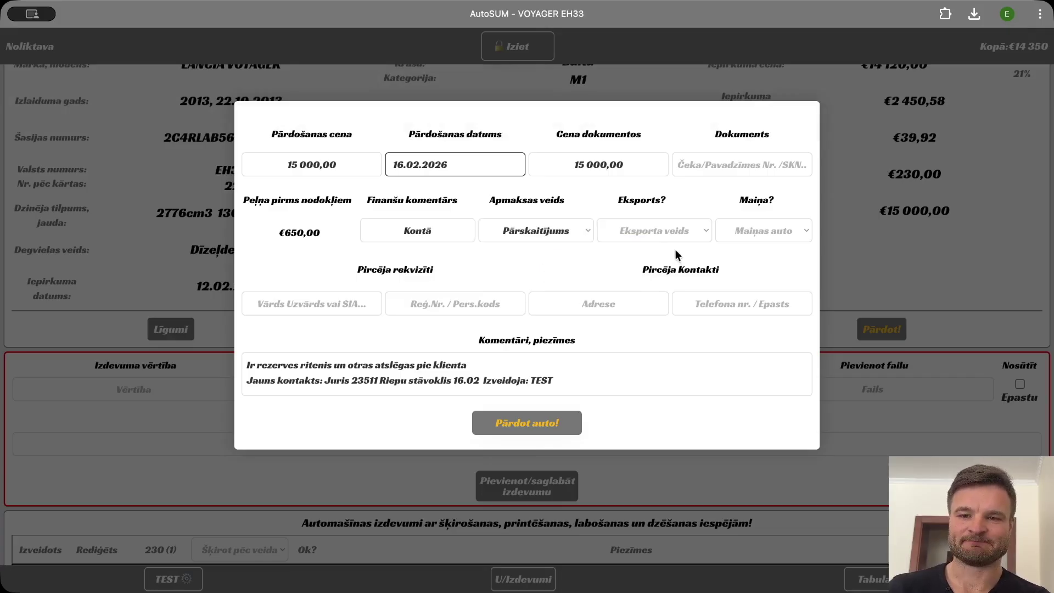
# Enter the buyer's phone, name and personal code, then complete the car sale.
pyautogui.click(455, 304)
pyautogui.click(739, 304)
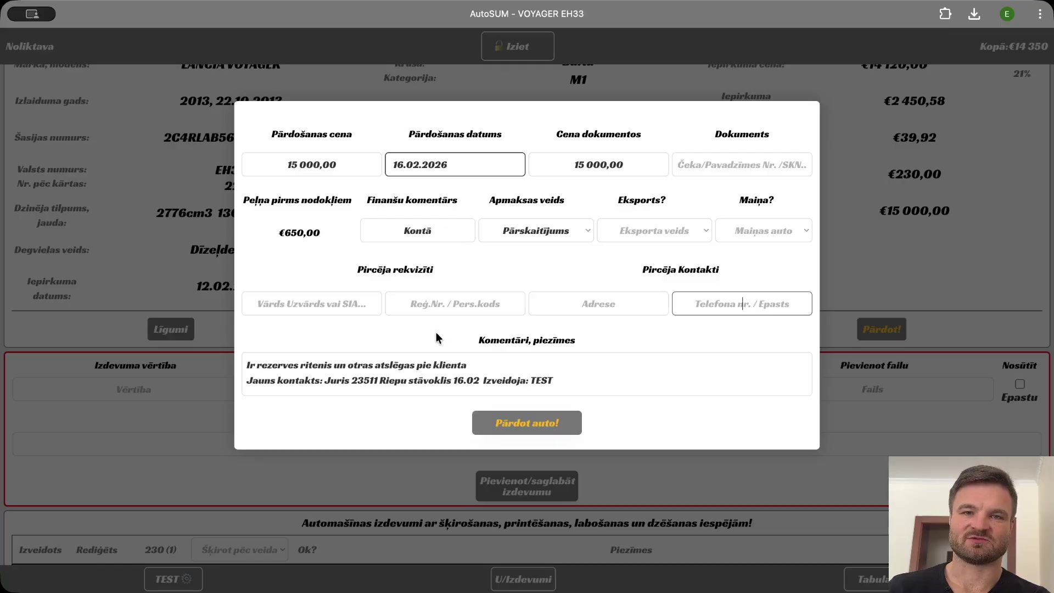
pyautogui.write('321151')
pyautogui.click(311, 304)
pyautogui.click(455, 303)
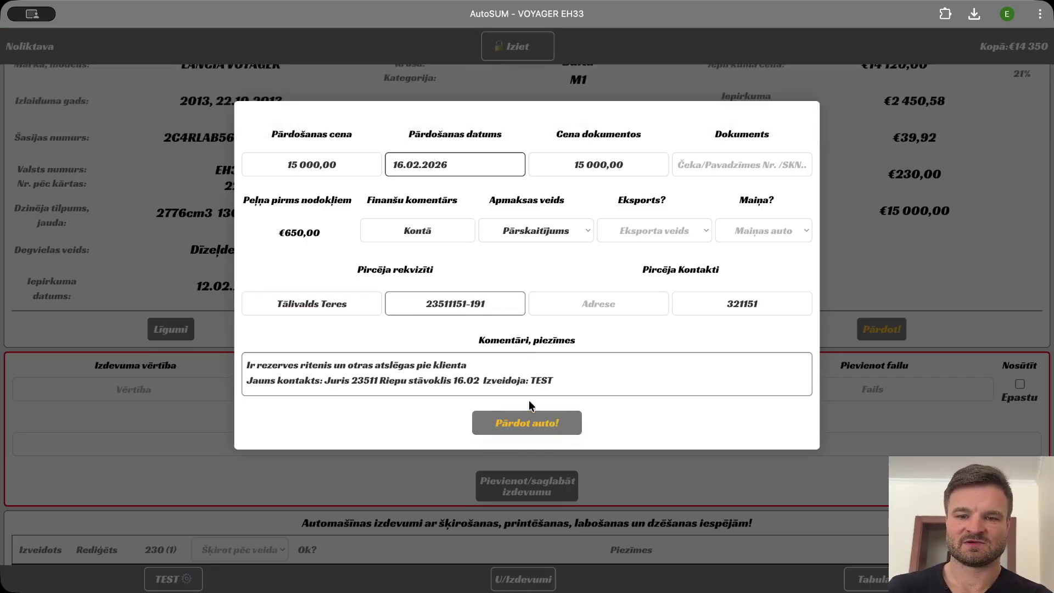
pyautogui.click(530, 423)
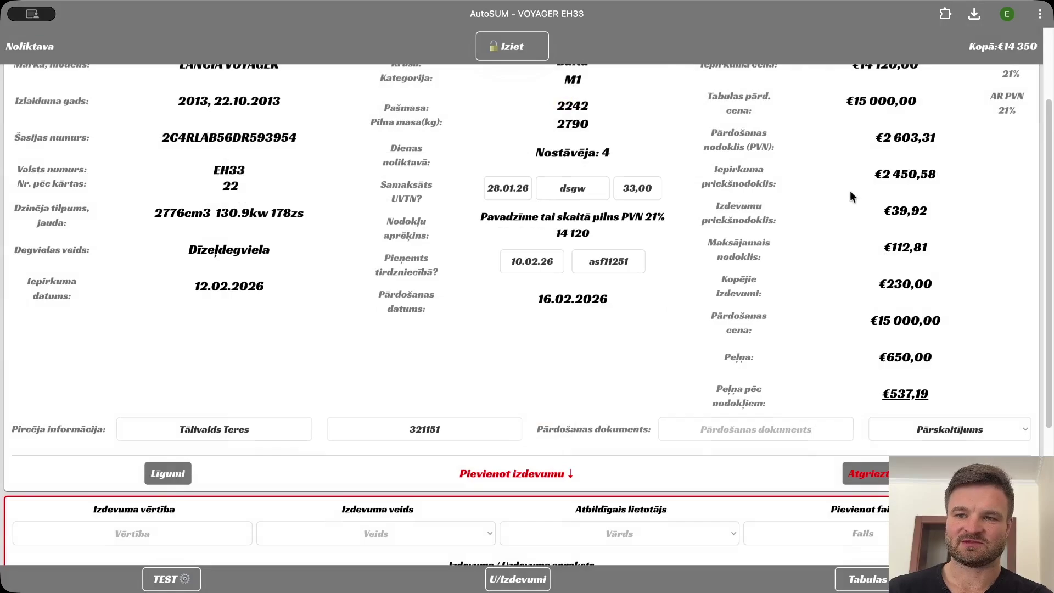
# Highlight the purchase price, sale price, sales tax and purchase input tax figures.
pyautogui.scroll(3, 849, 190)
pyautogui.moveTo(852, 183); pyautogui.dragTo(907, 177)
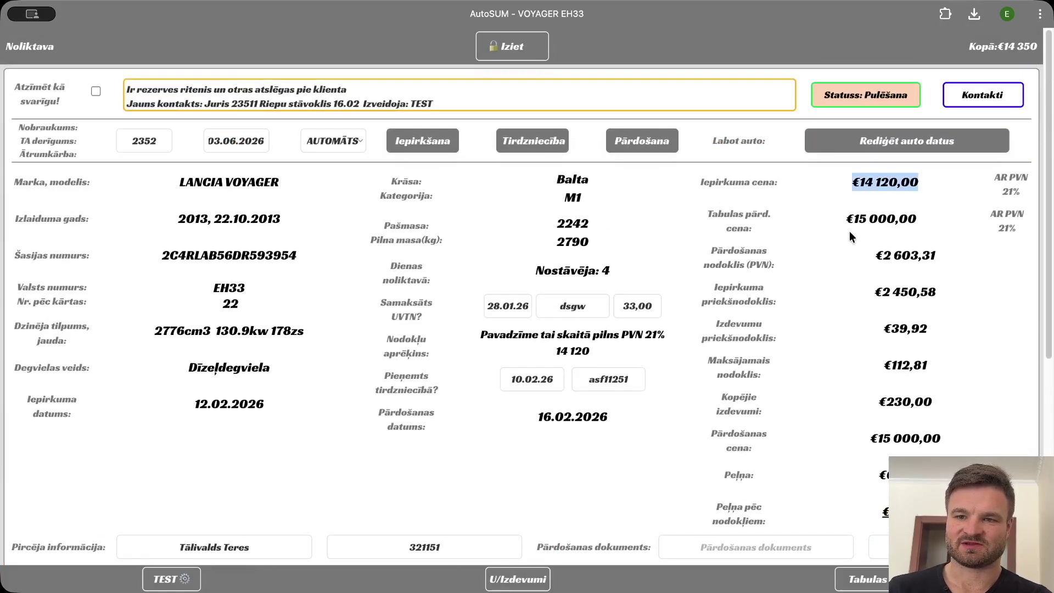
pyautogui.moveTo(843, 220); pyautogui.dragTo(924, 216)
pyautogui.moveTo(883, 255); pyautogui.dragTo(932, 252)
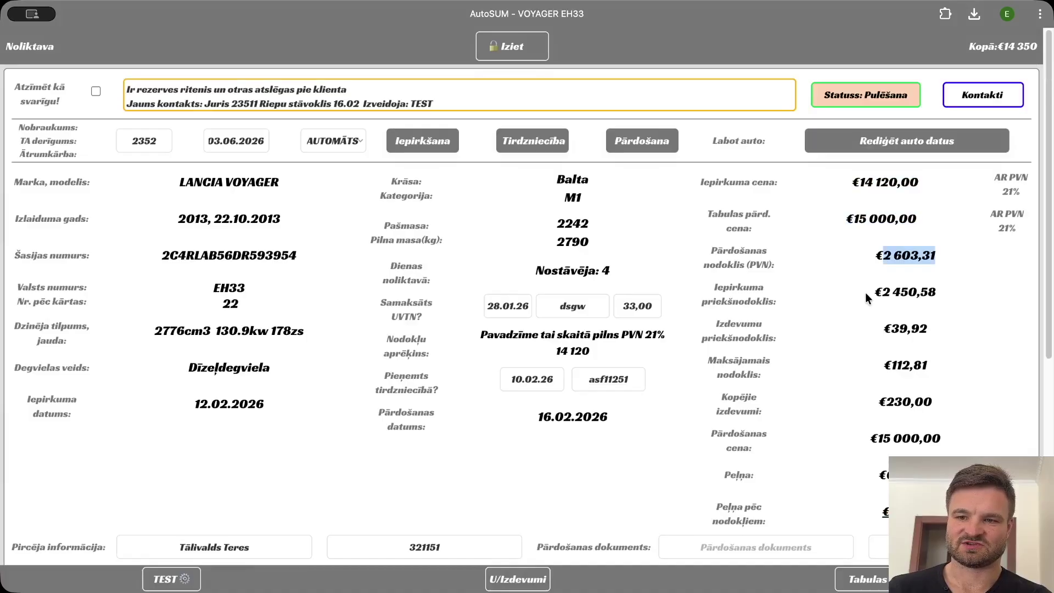
pyautogui.moveTo(865, 292); pyautogui.dragTo(939, 291)
pyautogui.click(944, 289)
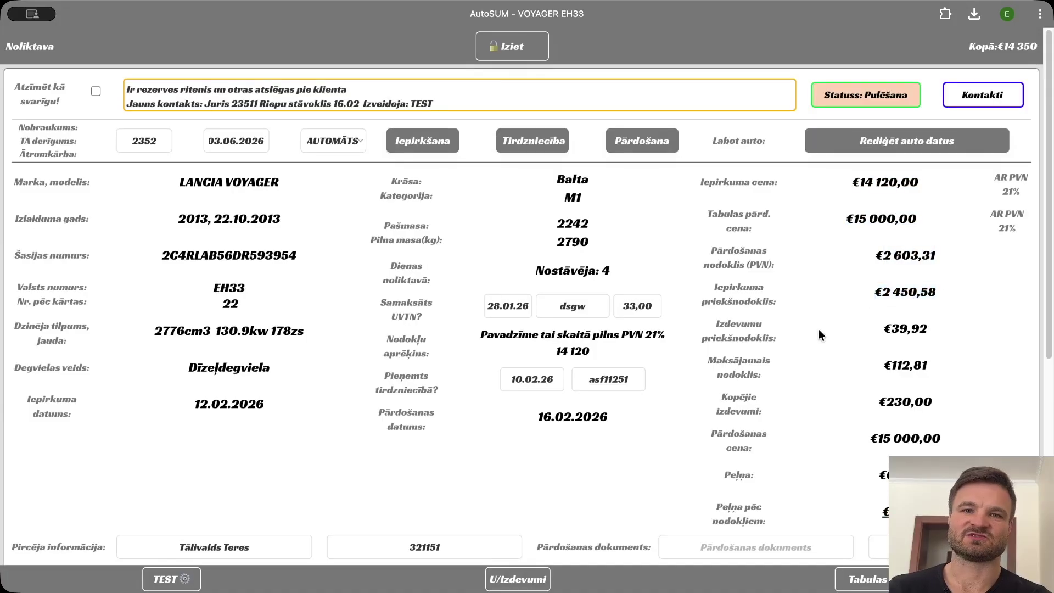
# Scroll through the expenses, highlighting the €650,00 profit and €537,19 after taxes, then return to the TEST dashboard.
pyautogui.scroll(-1, 871, 324)
pyautogui.moveTo(881, 325); pyautogui.dragTo(937, 335)
pyautogui.scroll(-2, 949, 324)
pyautogui.scroll(-2, 890, 341)
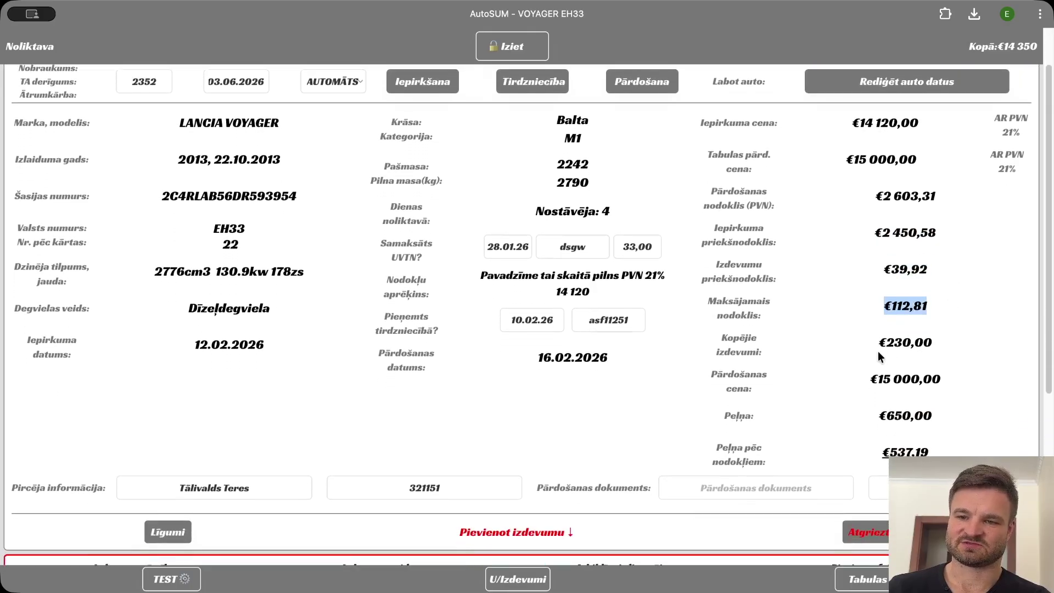
pyautogui.moveTo(877, 416); pyautogui.dragTo(970, 417)
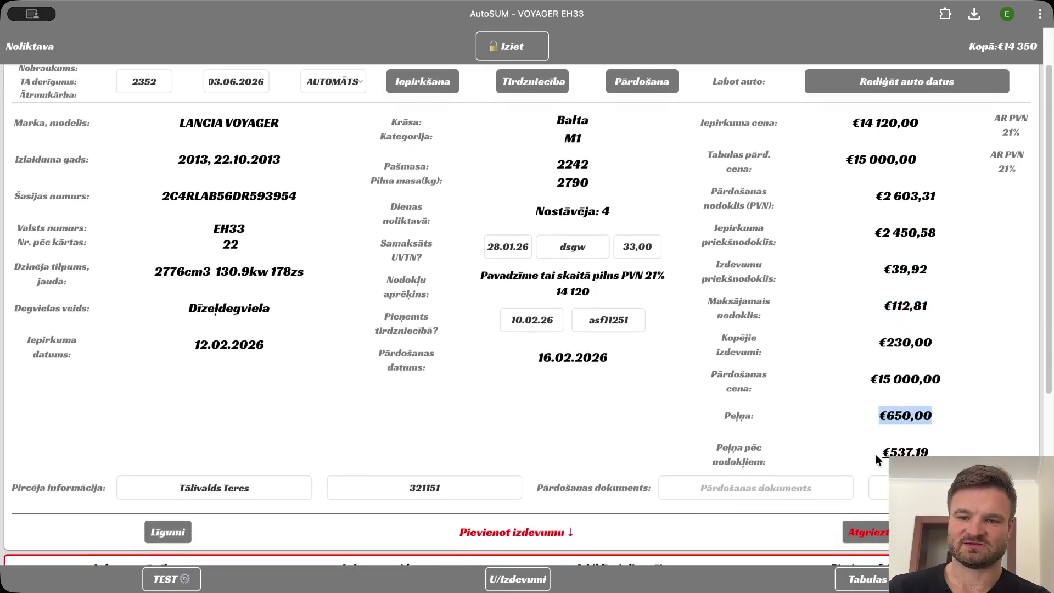
pyautogui.moveTo(877, 453); pyautogui.dragTo(930, 454)
pyautogui.scroll(-10, 728, 433)
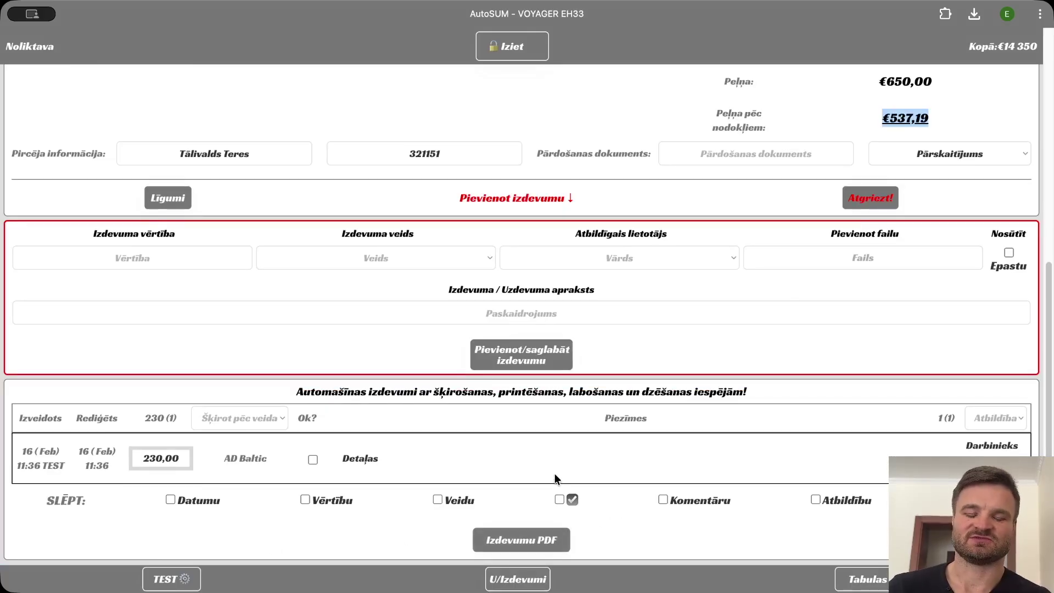
pyautogui.scroll(1, 567, 434)
pyautogui.scroll(7, 575, 431)
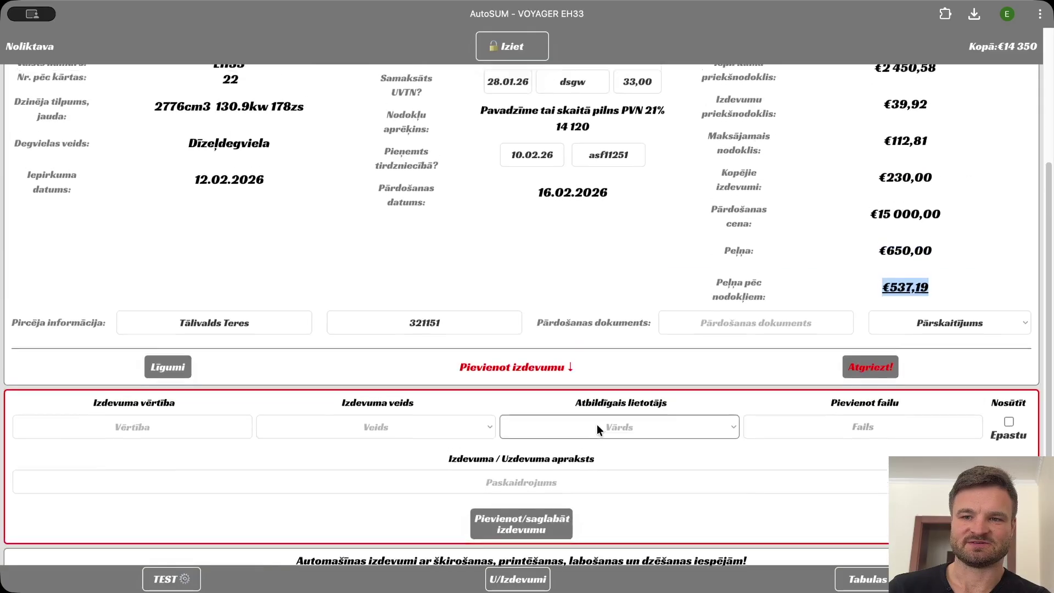
pyautogui.click(175, 581)
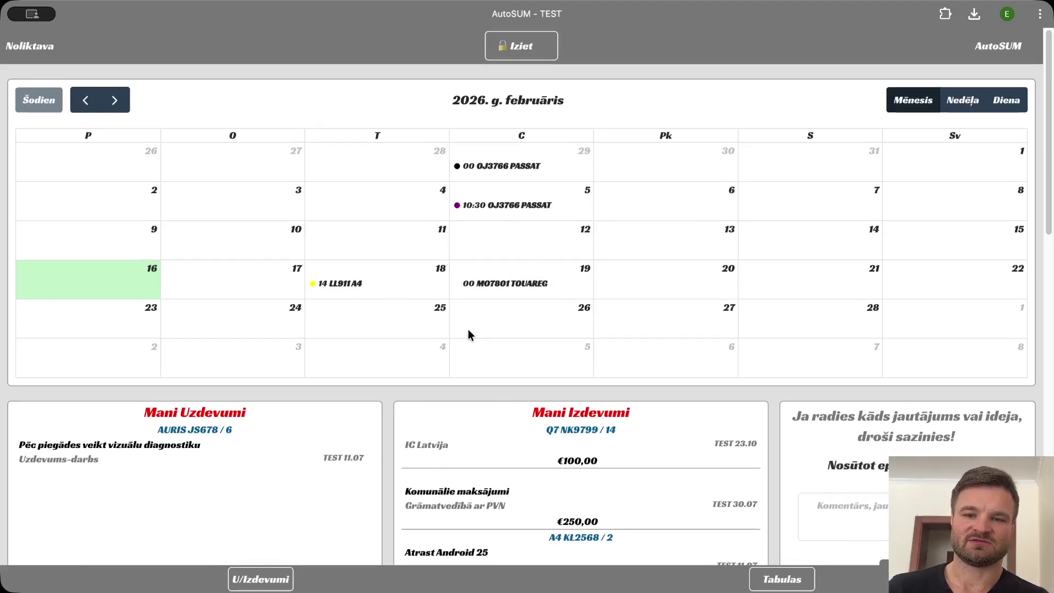
# Point out a task's type and date, then scroll past Finanšu uzskaite to Dati dokumentiem.
pyautogui.scroll(-5, 468, 330)
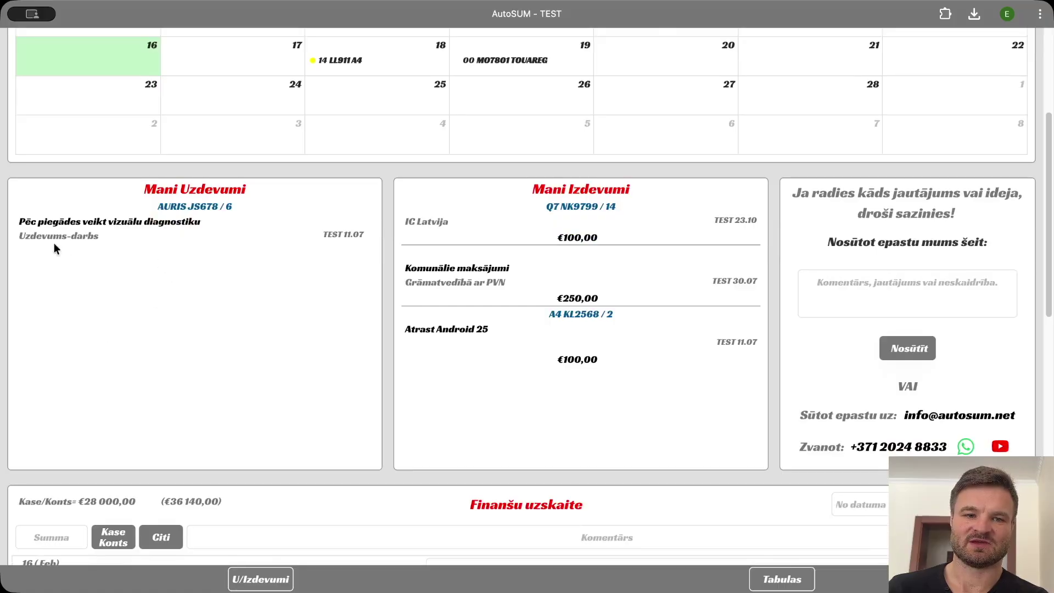
pyautogui.moveTo(16, 227); pyautogui.dragTo(265, 252)
pyautogui.click(334, 259)
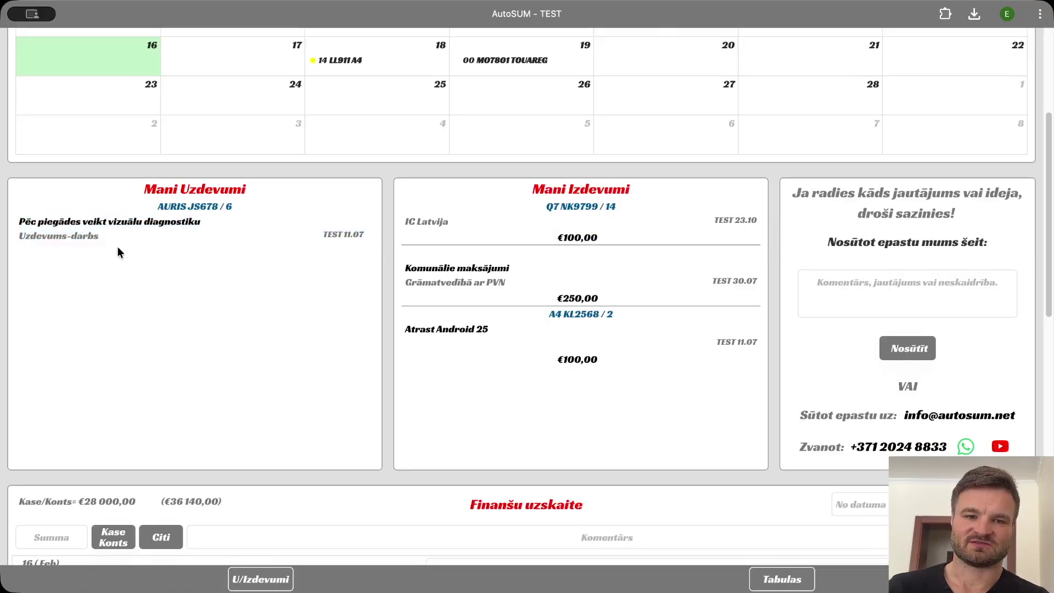
pyautogui.moveTo(2, 235); pyautogui.dragTo(203, 255)
pyautogui.click(249, 256)
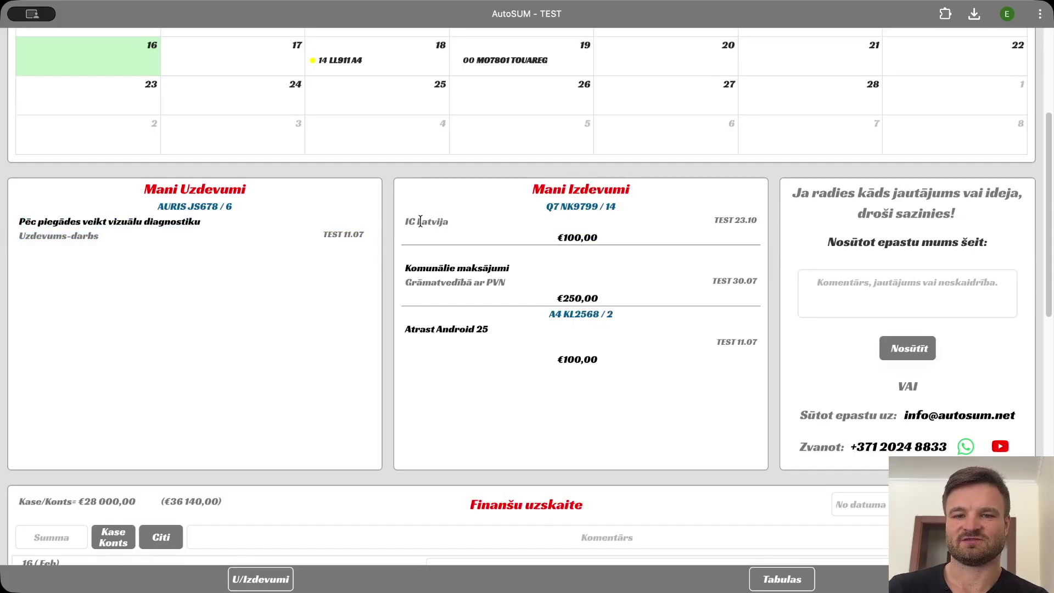
pyautogui.scroll(-2, 547, 261)
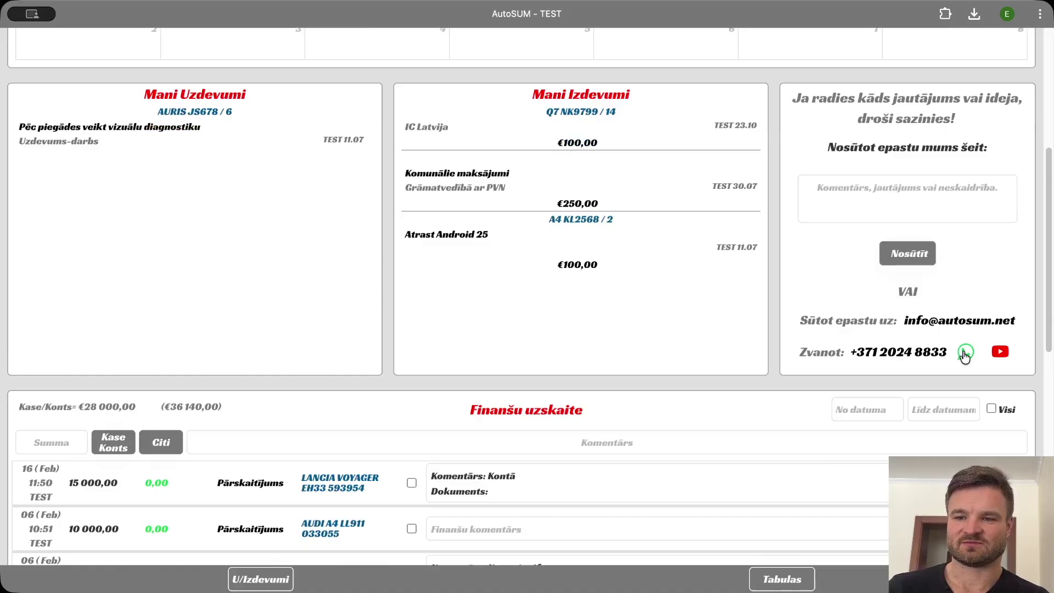
pyautogui.scroll(-6, 199, 291)
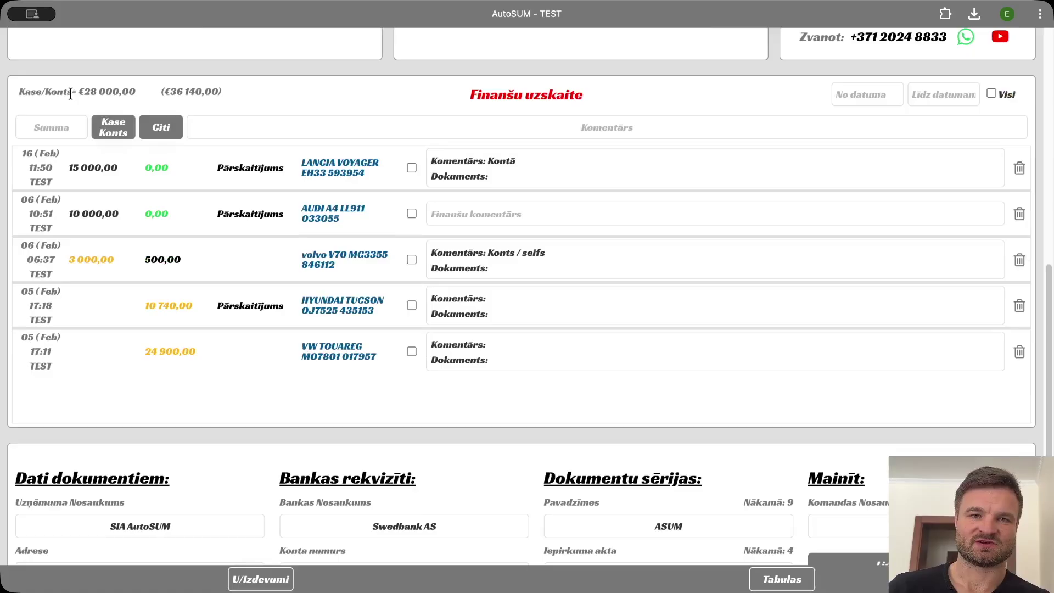
pyautogui.scroll(-7, 93, 91)
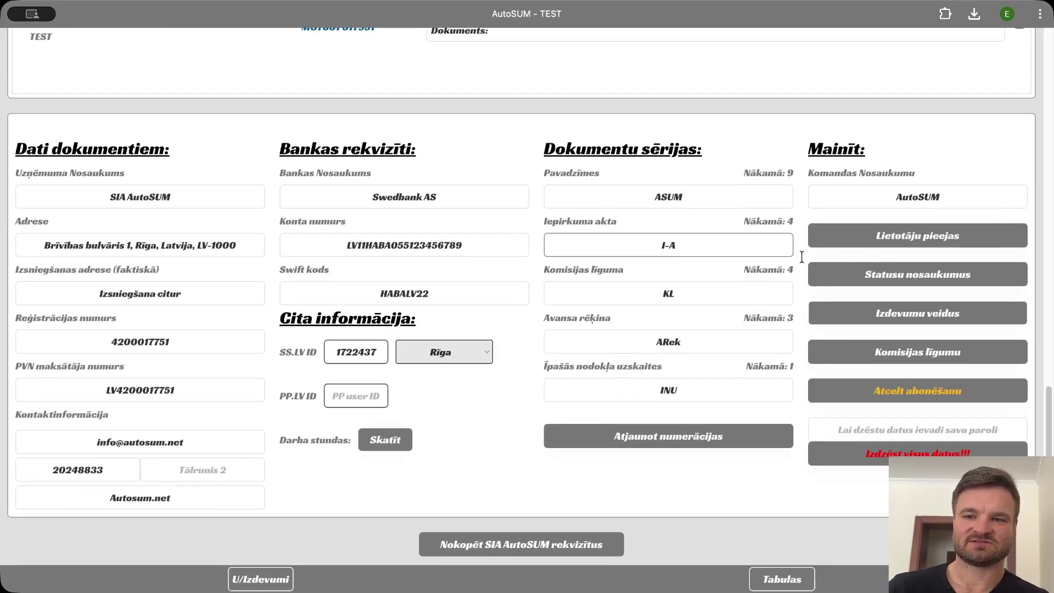
# Check the status names list and the expense types list with their VAT choices.
pyautogui.click(946, 278)
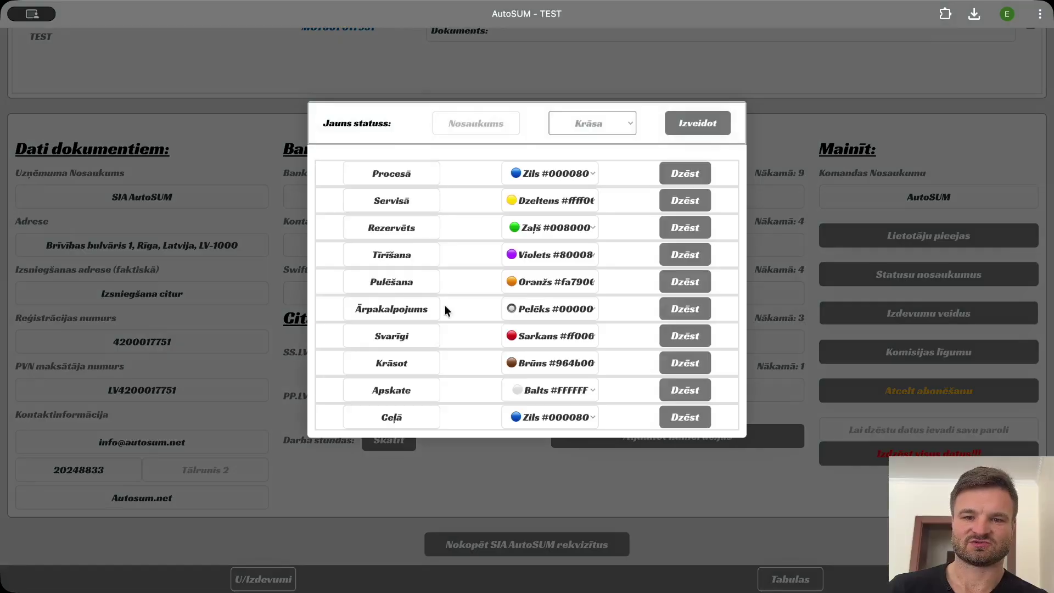
pyautogui.click(914, 291)
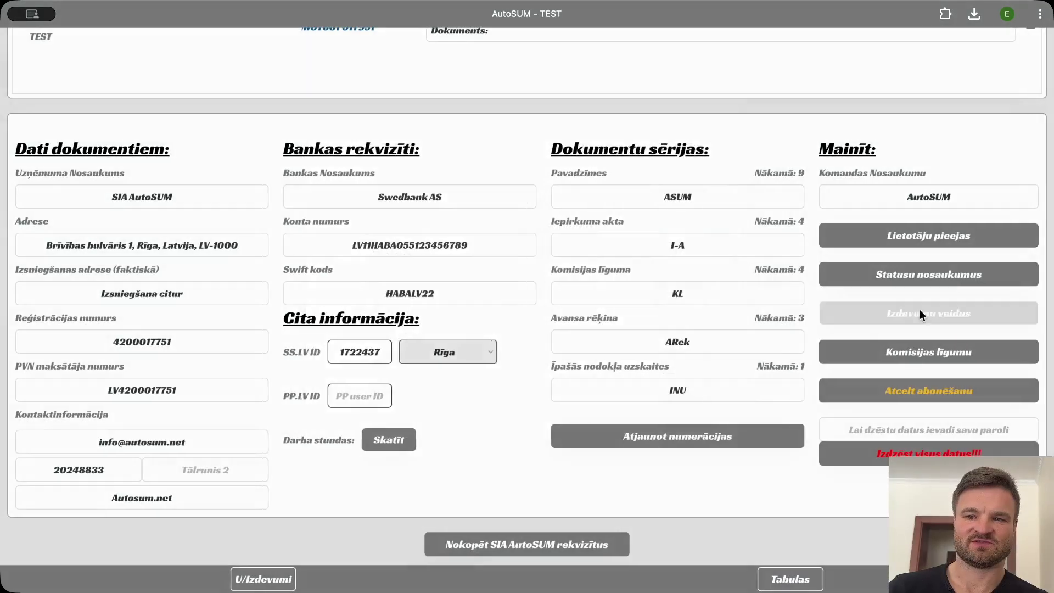
pyautogui.click(921, 314)
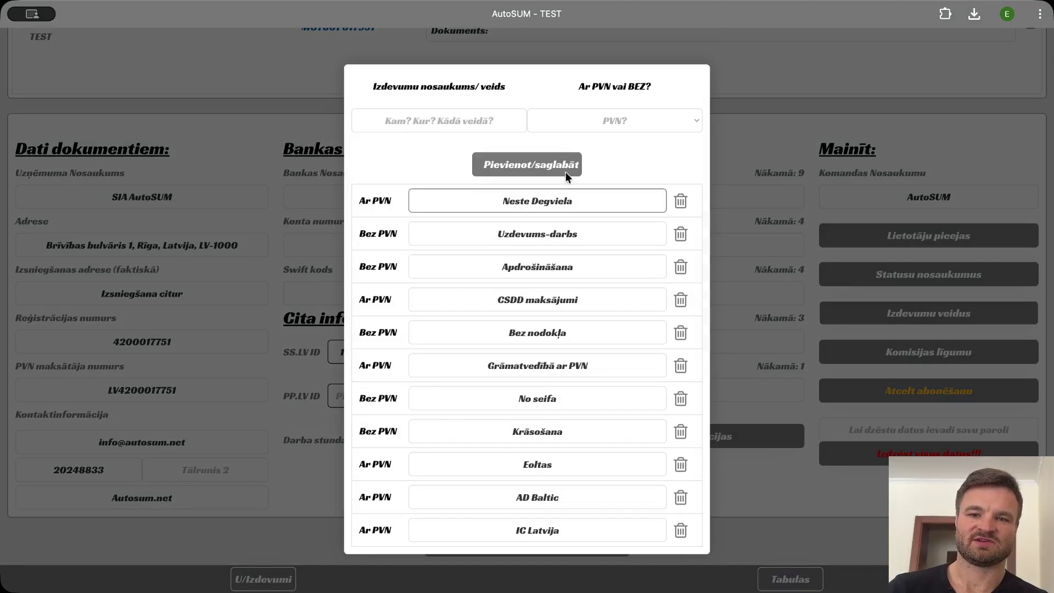
pyautogui.click(598, 124)
pyautogui.click(460, 133)
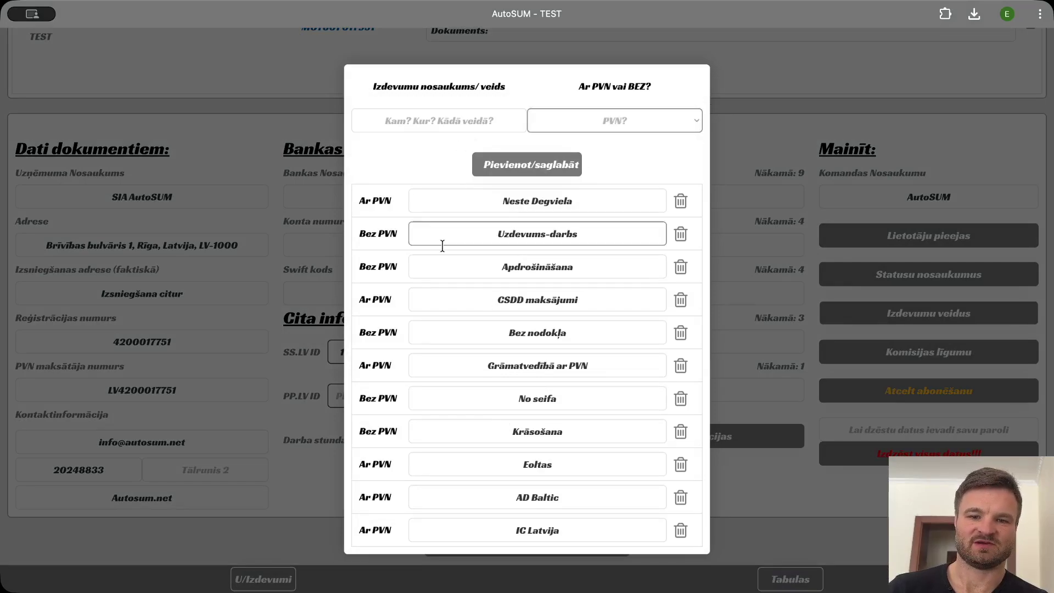
pyautogui.click(832, 225)
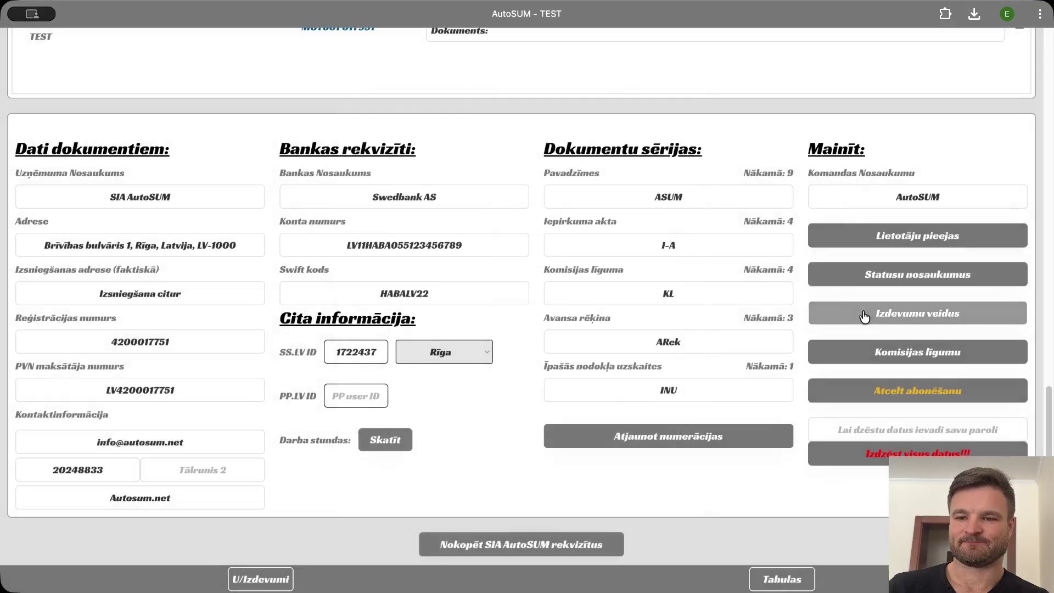
# Look through the commission contract template and close it.
pyautogui.click(909, 359)
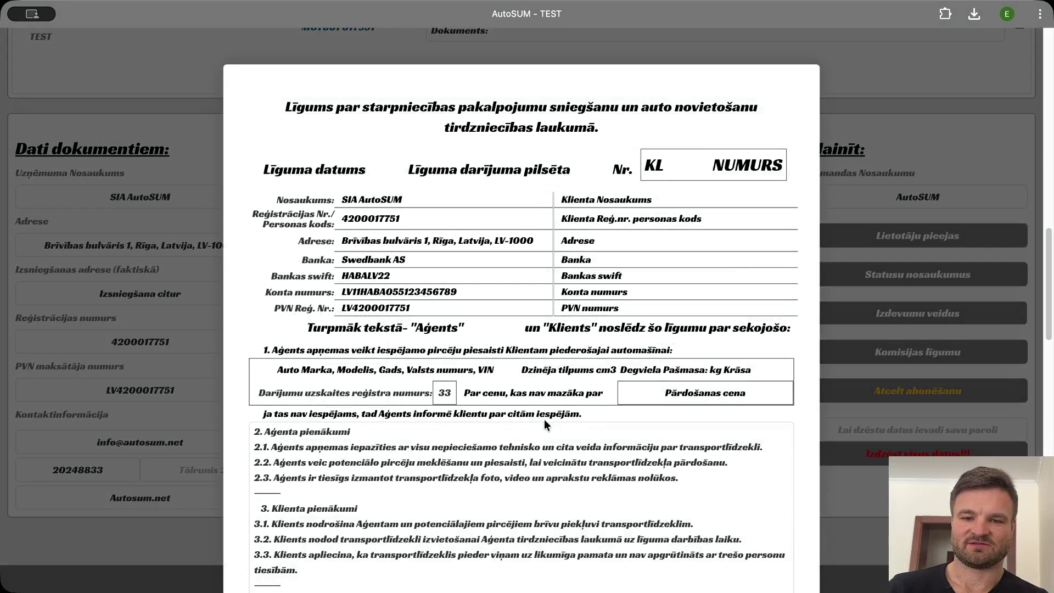
pyautogui.scroll(-5, 545, 419)
pyautogui.click(870, 395)
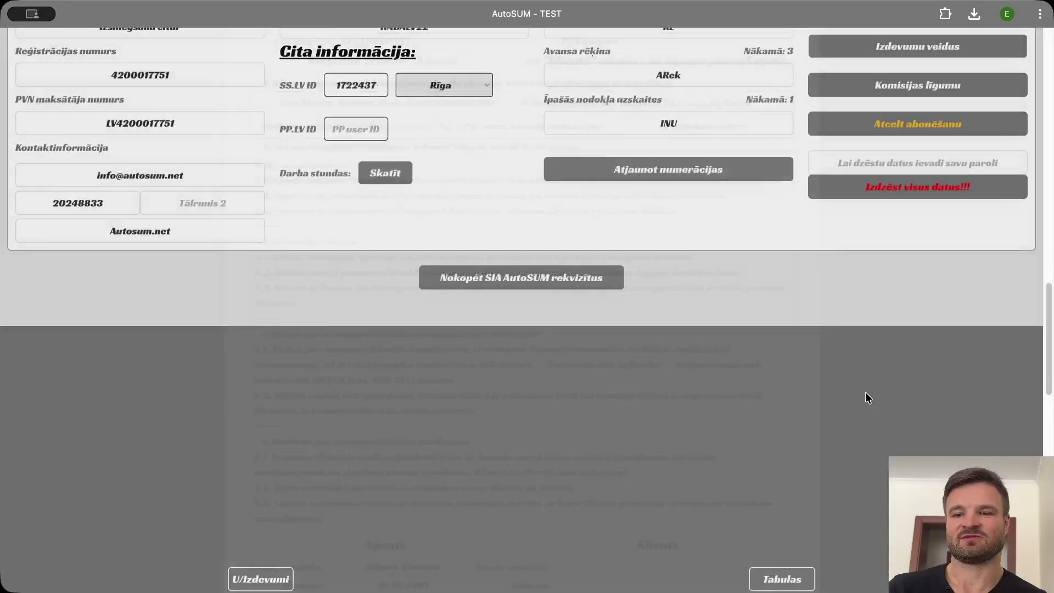
pyautogui.scroll(5, 705, 367)
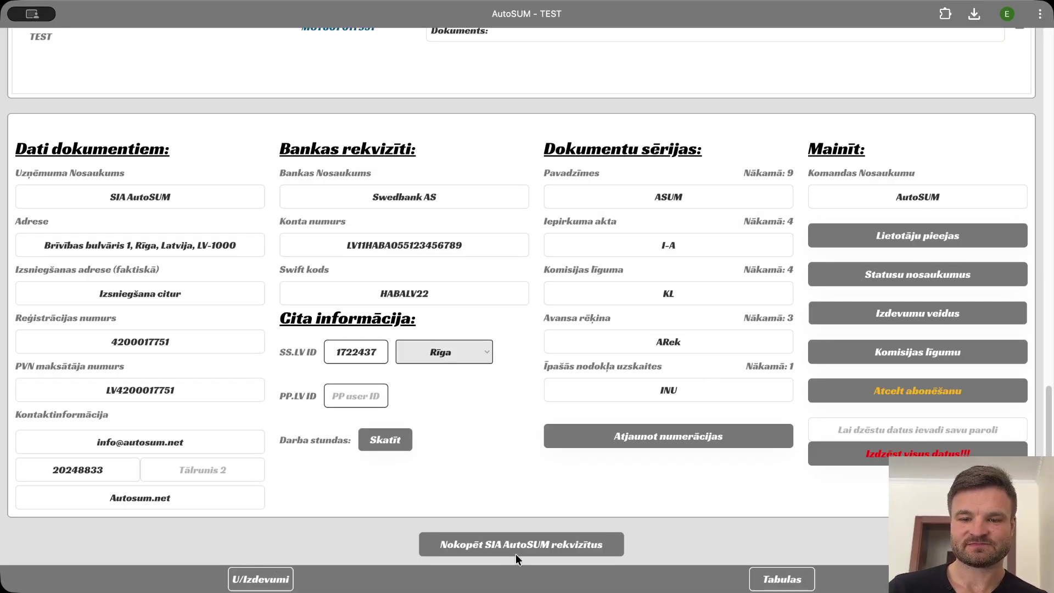
pyautogui.scroll(10, 524, 426)
# Paste the copied SIA AutoSUM company details into the AUDI A4 finance entry's comment.
pyautogui.click(505, 418)
pyautogui.press('super+v')
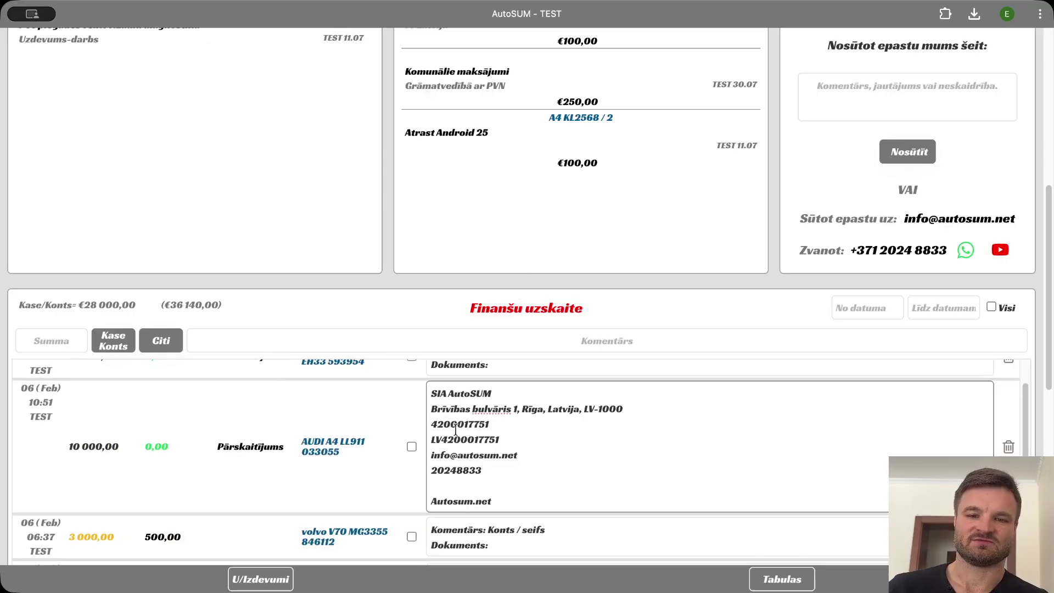
pyautogui.click(505, 460)
pyautogui.scroll(1, 712, 435)
pyautogui.click(271, 585)
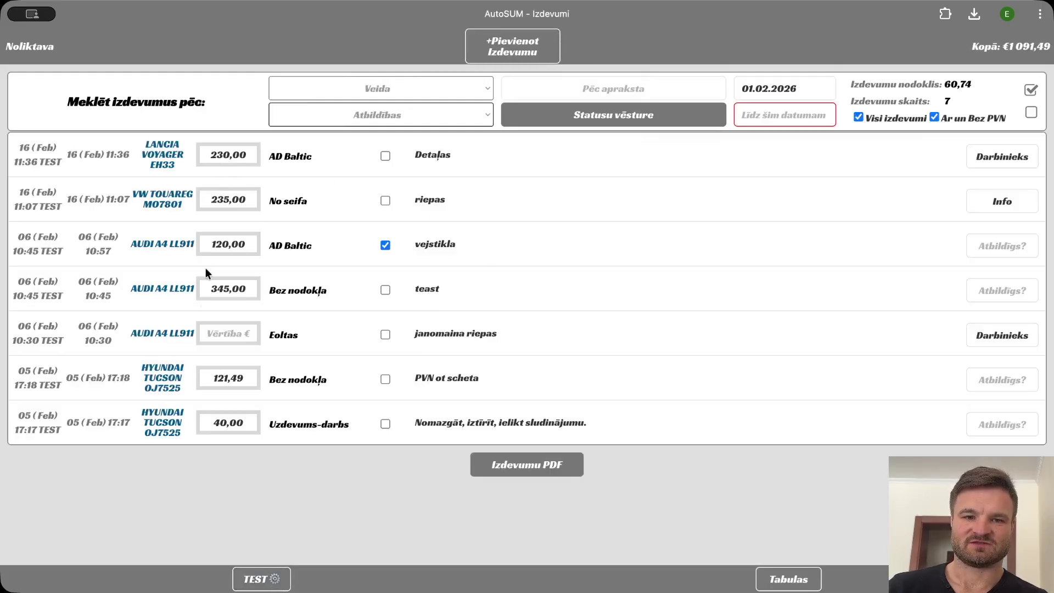
# Filter expenses to AD Baltic, highlighting the €350,00 total, then open Statusu vēsture.
pyautogui.click(488, 89)
pyautogui.click(417, 113)
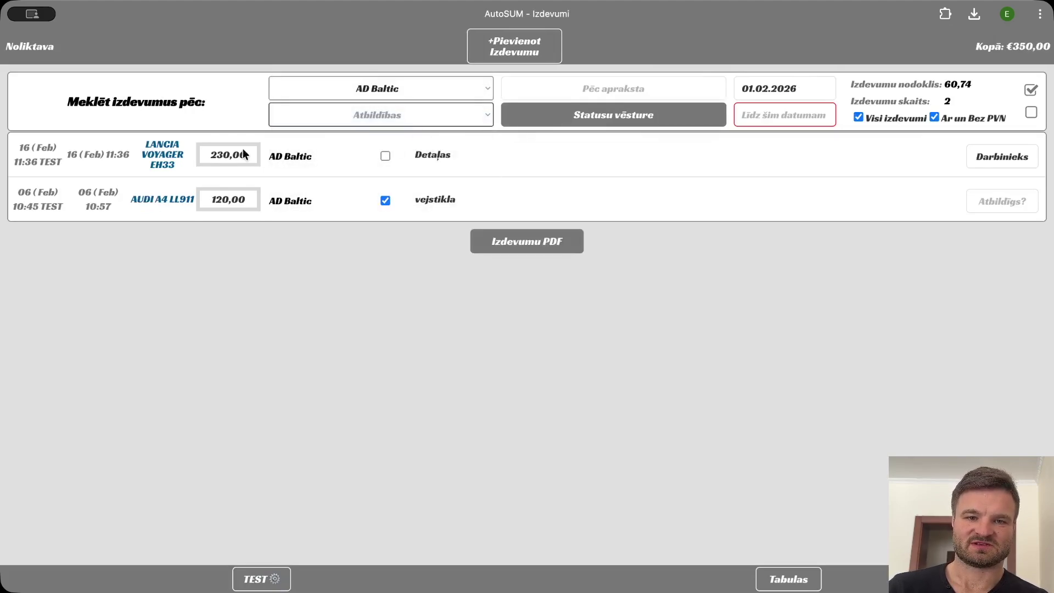
pyautogui.moveTo(963, 63); pyautogui.dragTo(1051, 61)
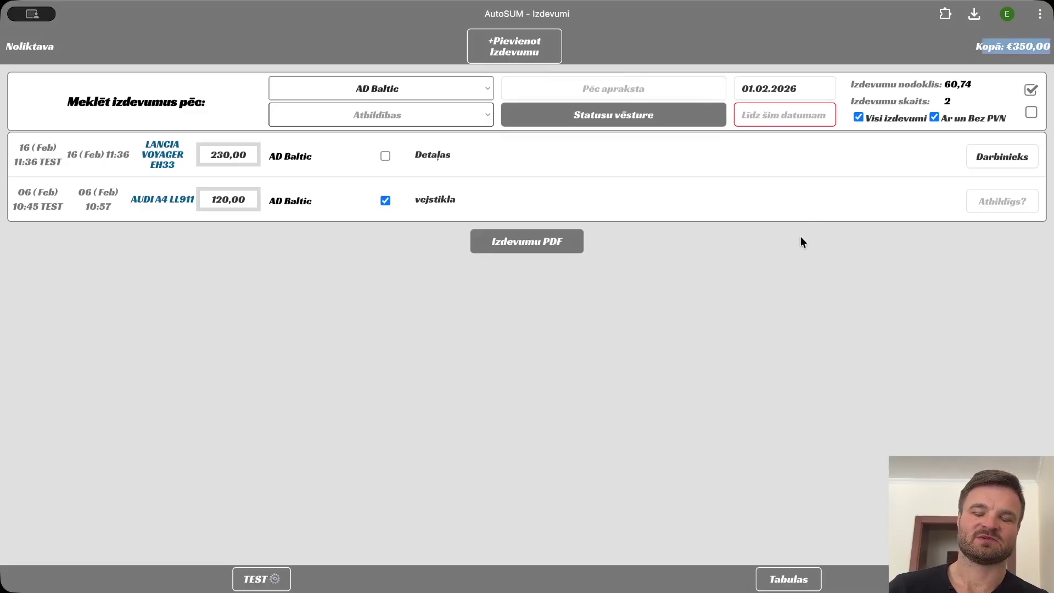
pyautogui.click(786, 281)
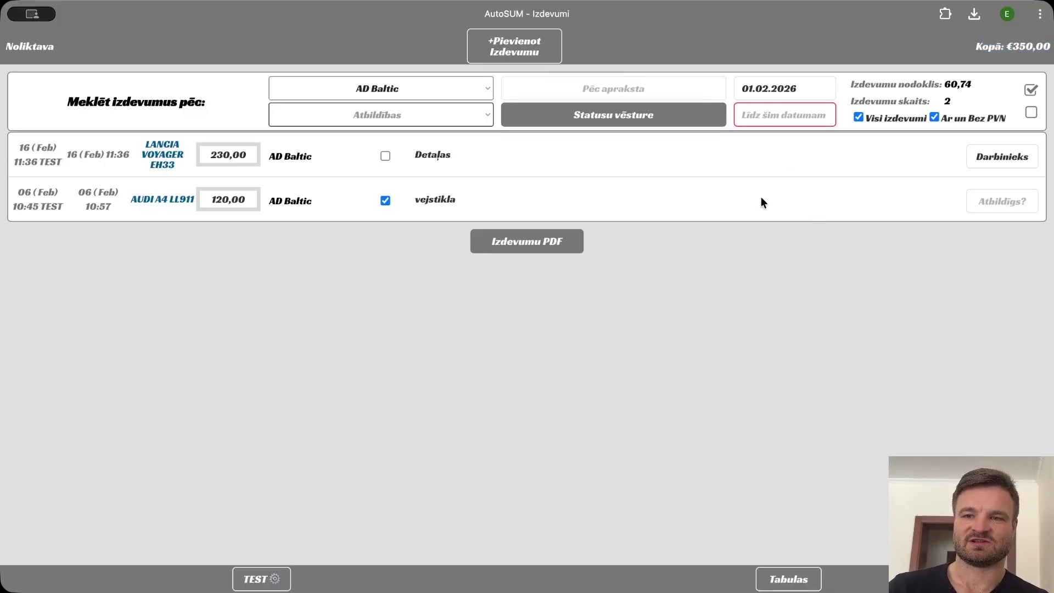
pyautogui.click(607, 125)
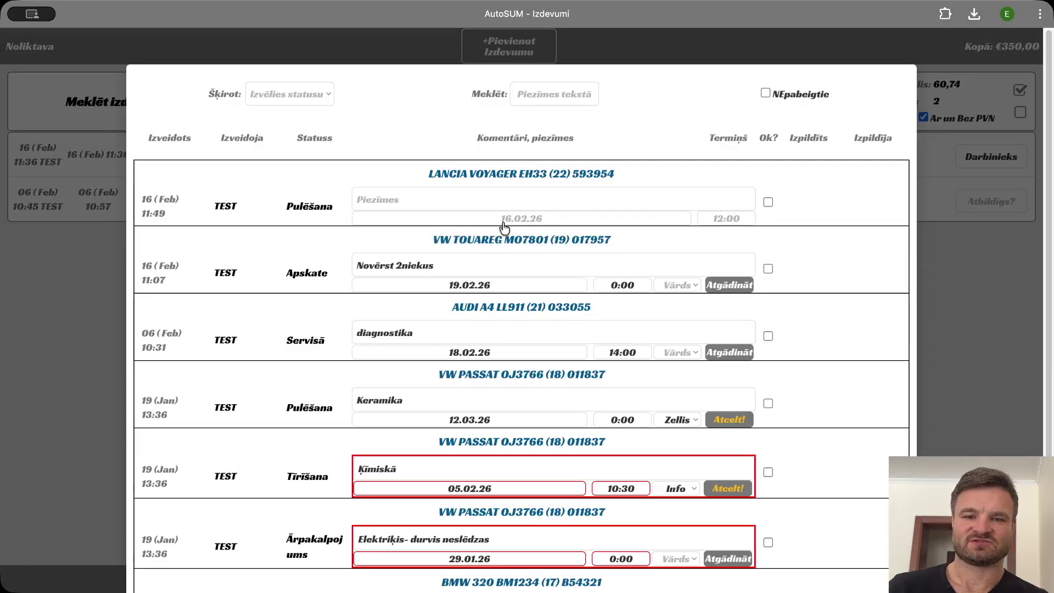
# Filter the status history by Tīrīšana, then list all completed tasks unfiltered, and move on to Tabulas.
pyautogui.scroll(-1, 525, 285)
pyautogui.scroll(-2, 525, 285)
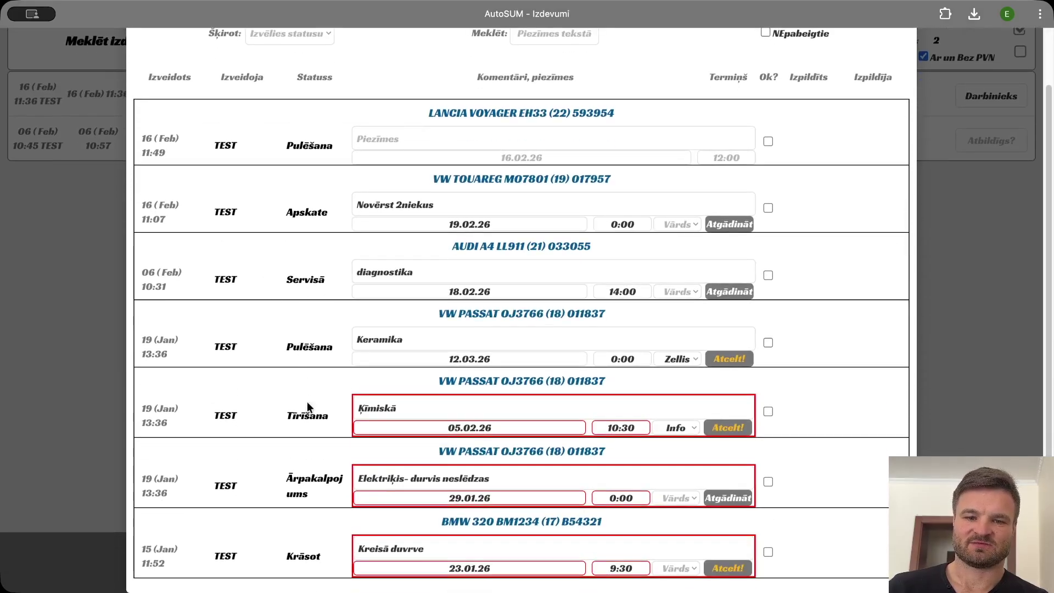
pyautogui.click(310, 39)
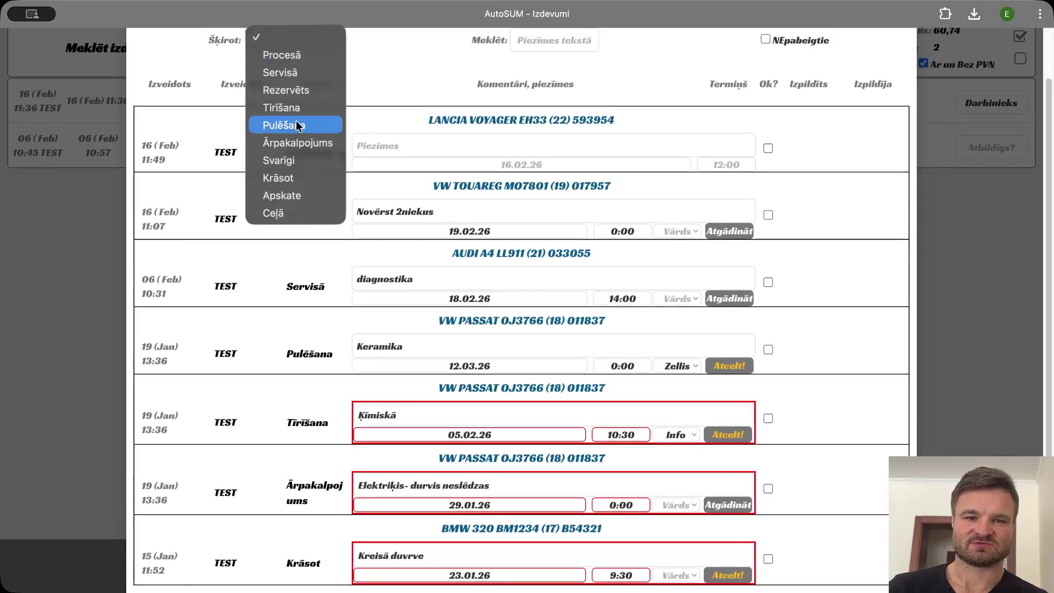
pyautogui.click(296, 113)
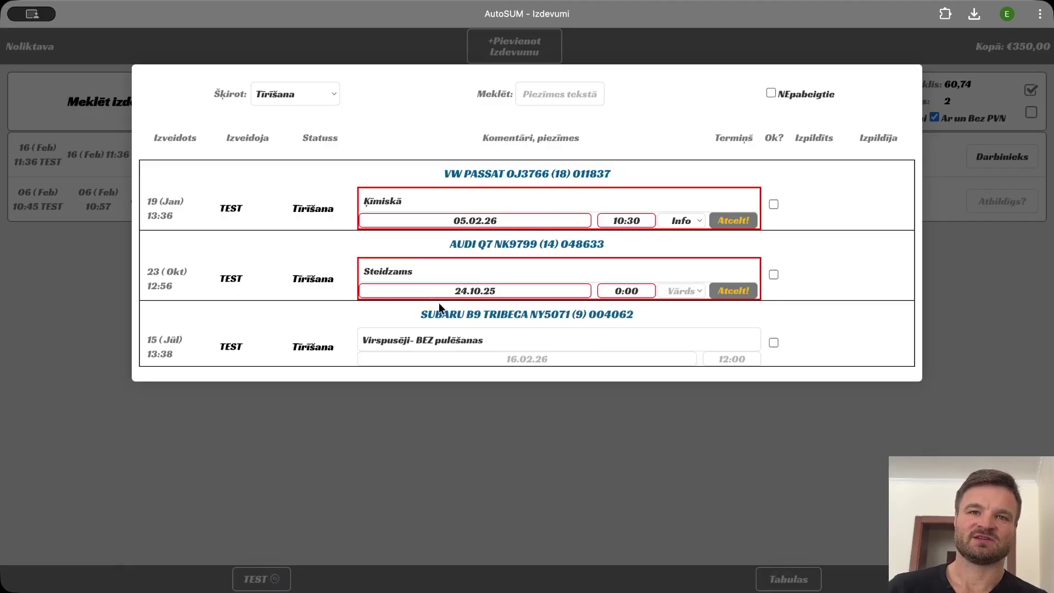
pyautogui.click(771, 93)
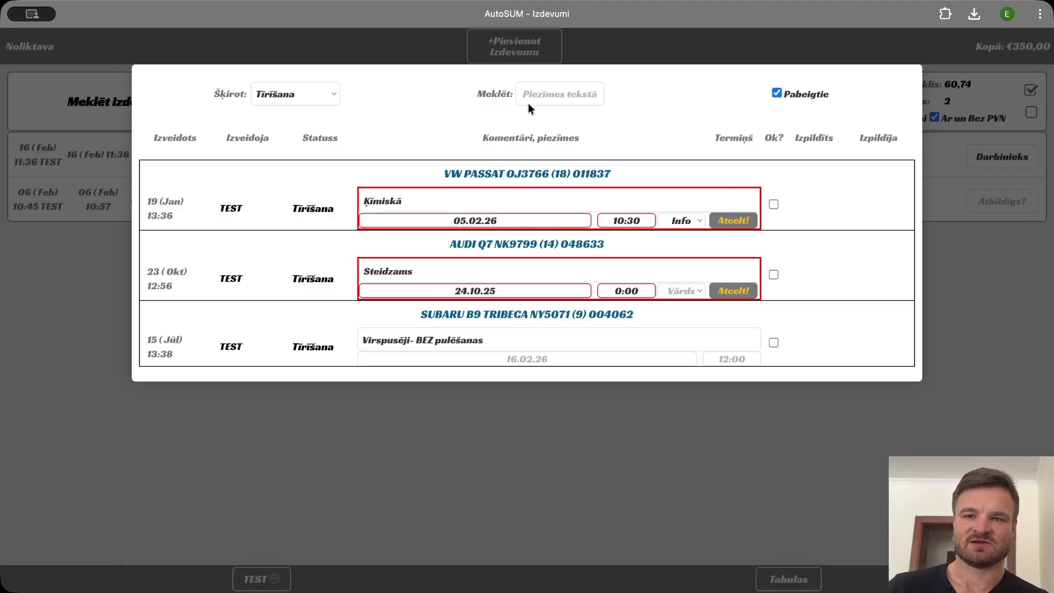
pyautogui.click(295, 137)
pyautogui.click(296, 73)
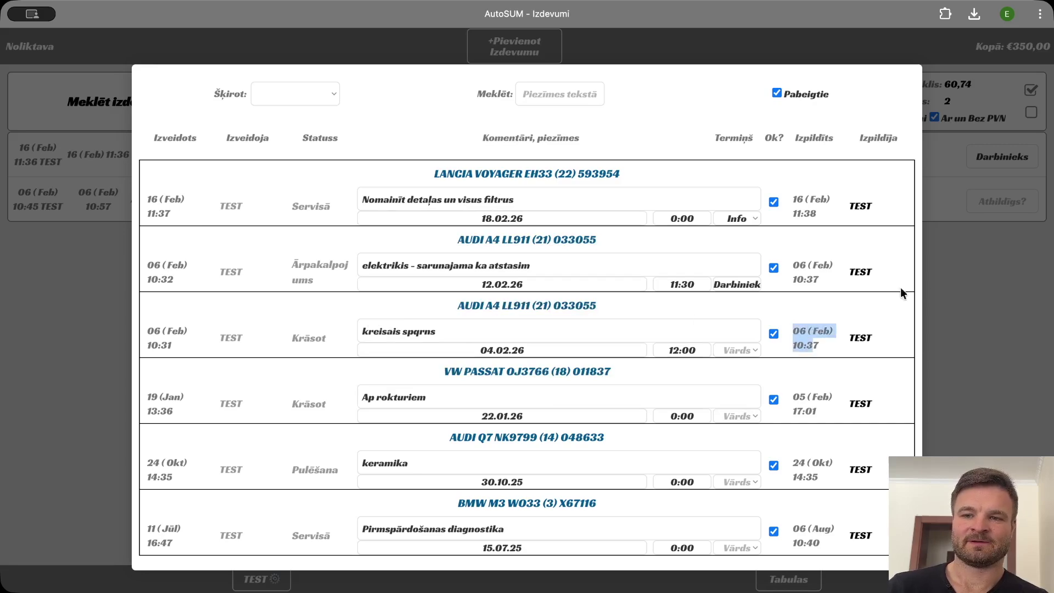
pyautogui.click(927, 283)
pyautogui.click(807, 581)
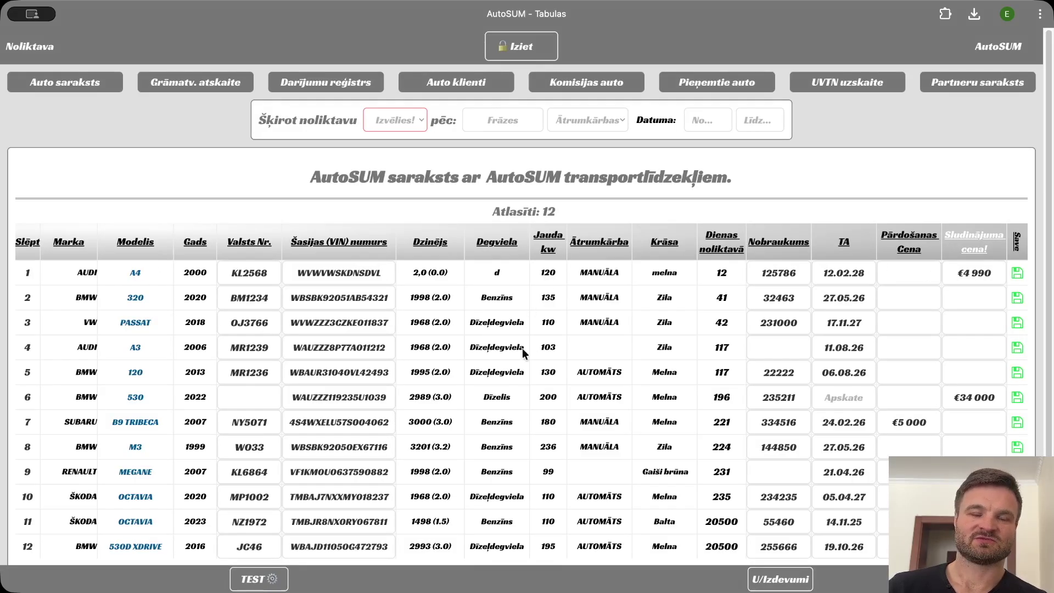
pyautogui.click(176, 88)
pyautogui.click(424, 122)
pyautogui.click(428, 136)
pyautogui.click(446, 125)
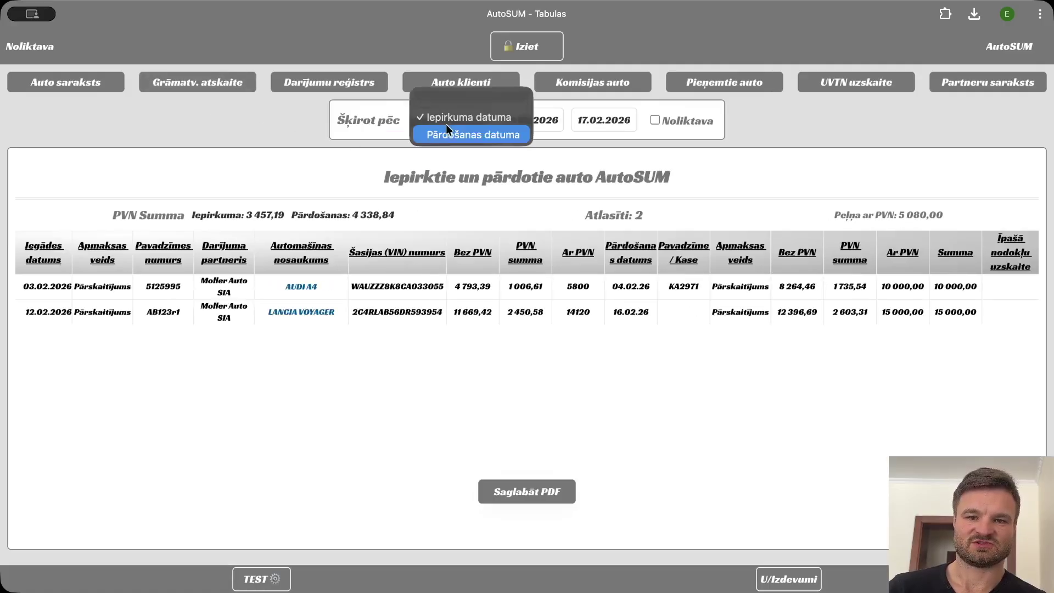
pyautogui.click(458, 133)
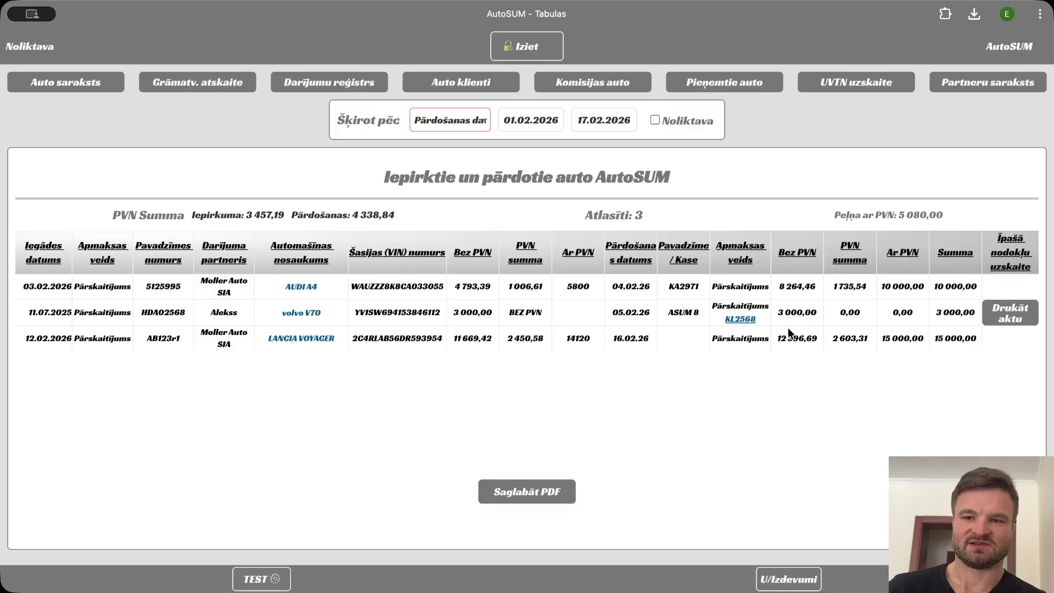
pyautogui.doubleClick(681, 286)
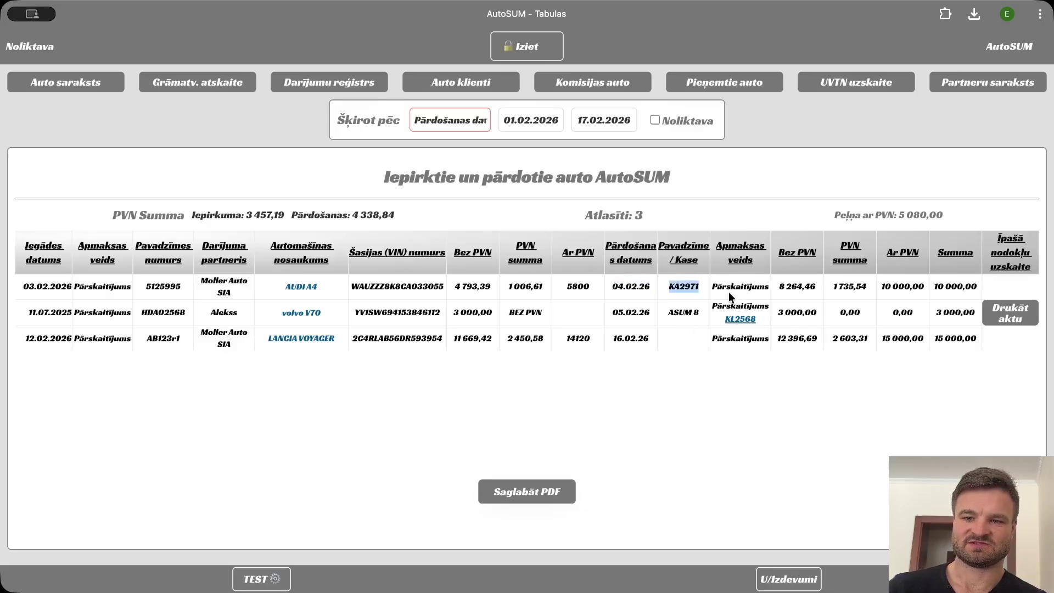
pyautogui.doubleClick(850, 286)
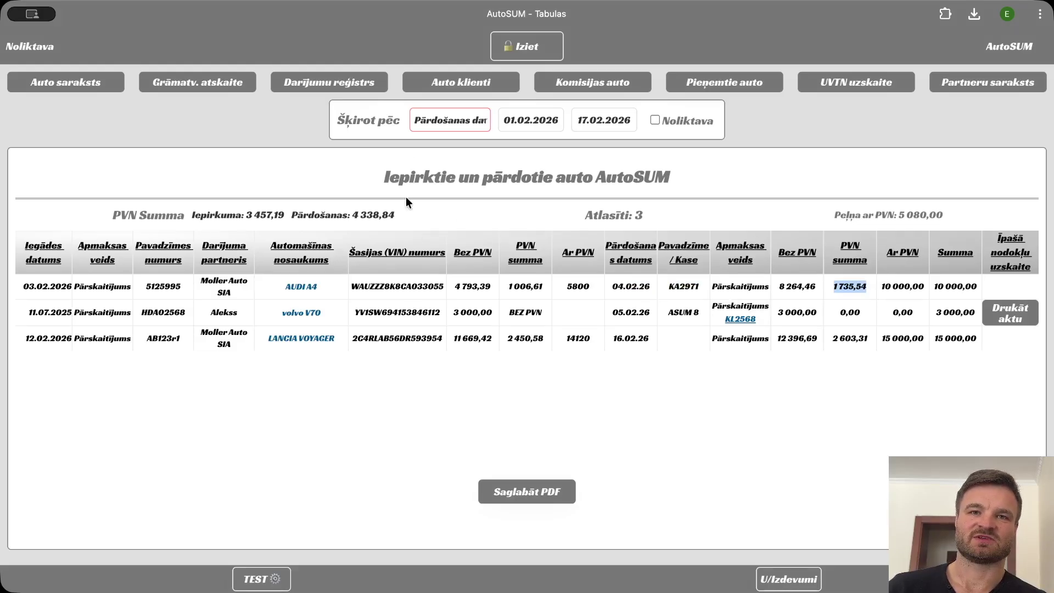
# Show the Auto klienti table and highlight its first two client rows.
pyautogui.click(444, 88)
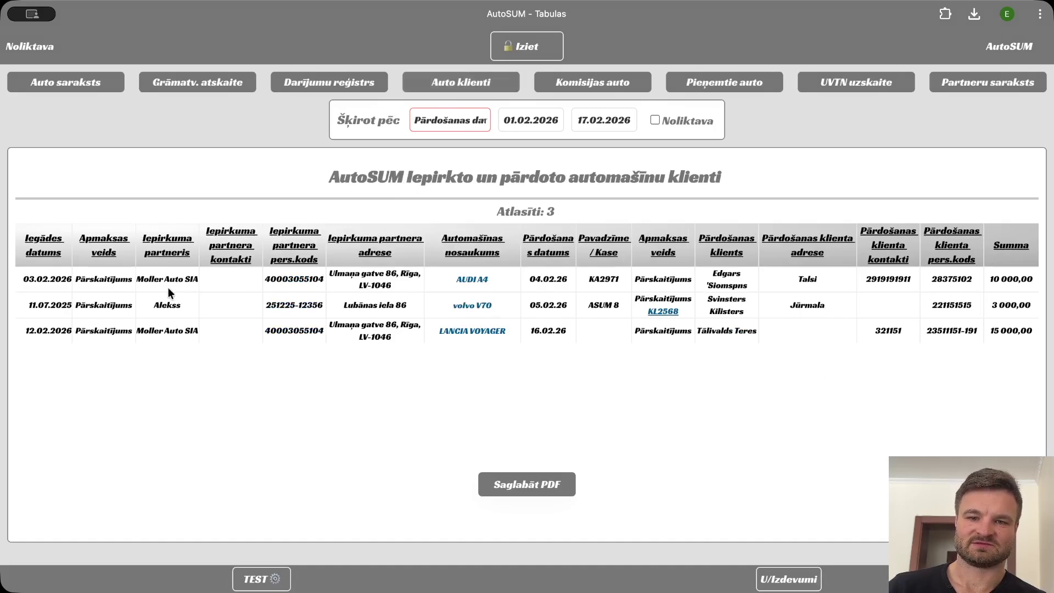
pyautogui.moveTo(708, 278); pyautogui.dragTo(954, 295)
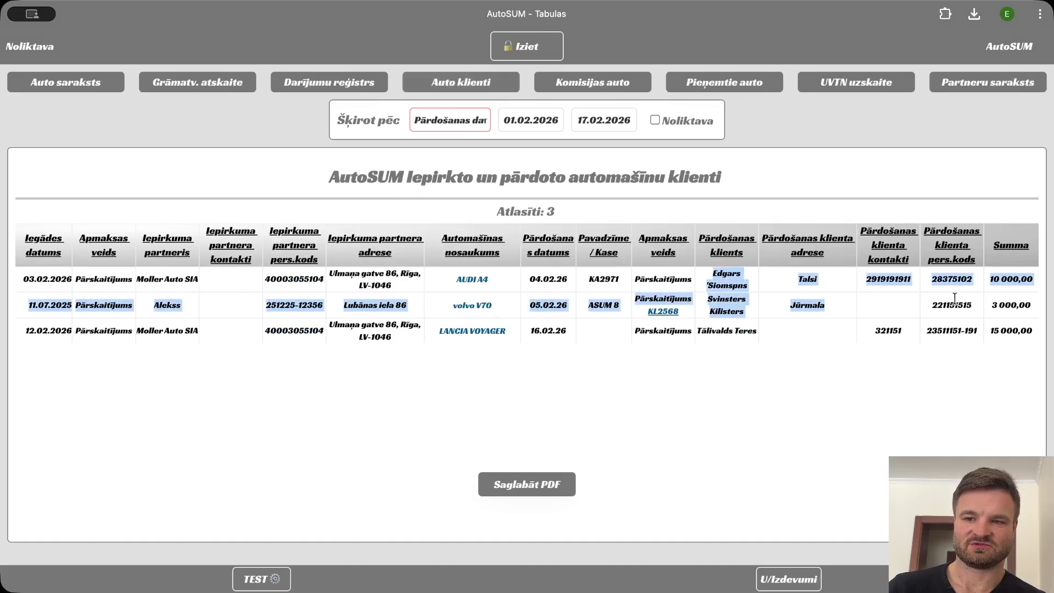
pyautogui.click(911, 294)
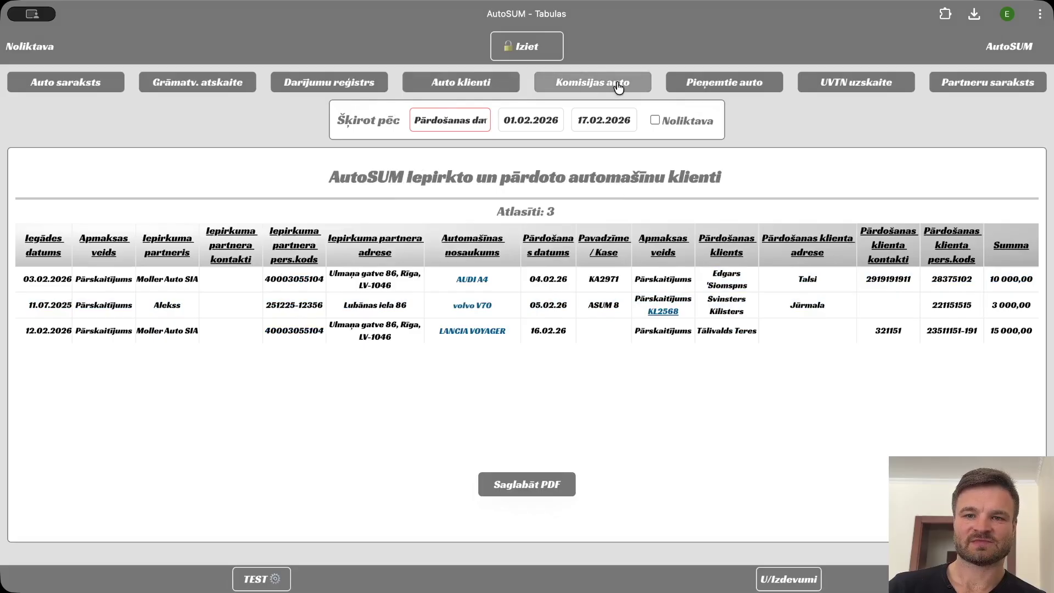
pyautogui.click(616, 87)
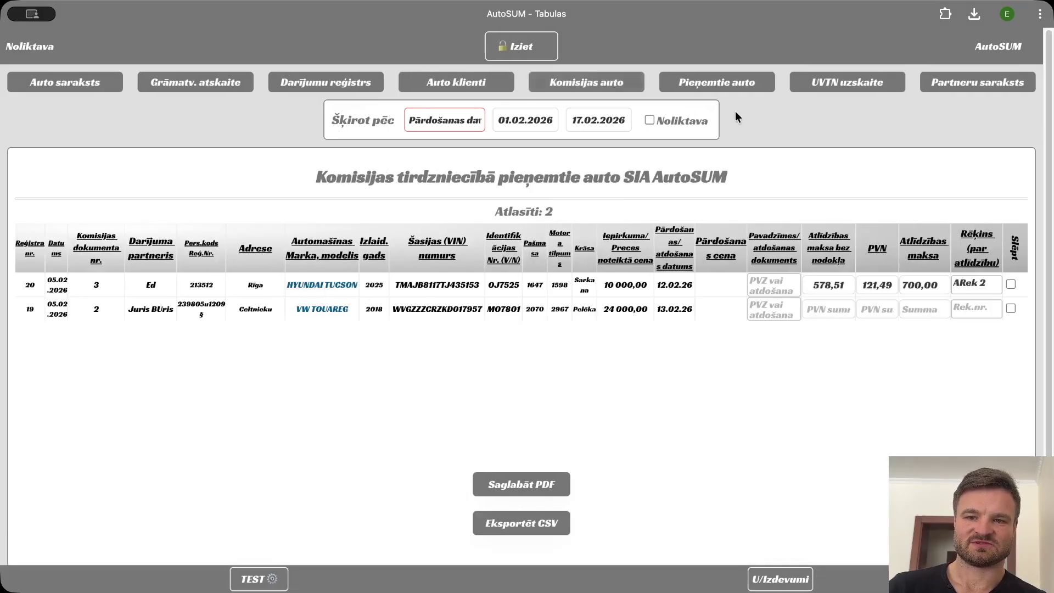
pyautogui.click(718, 81)
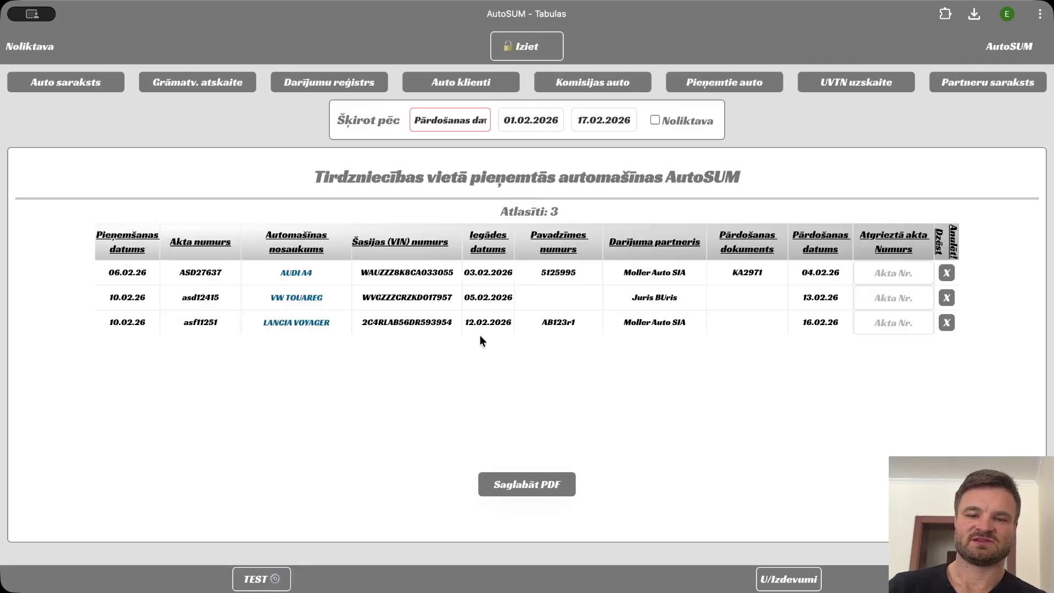
pyautogui.moveTo(732, 273); pyautogui.dragTo(756, 273)
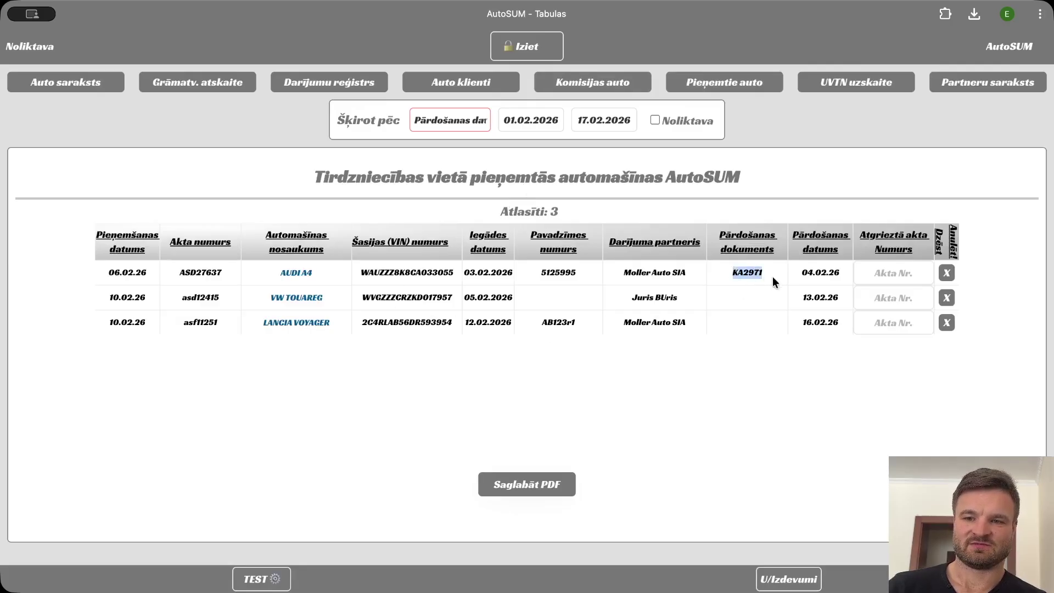
pyautogui.click(538, 272)
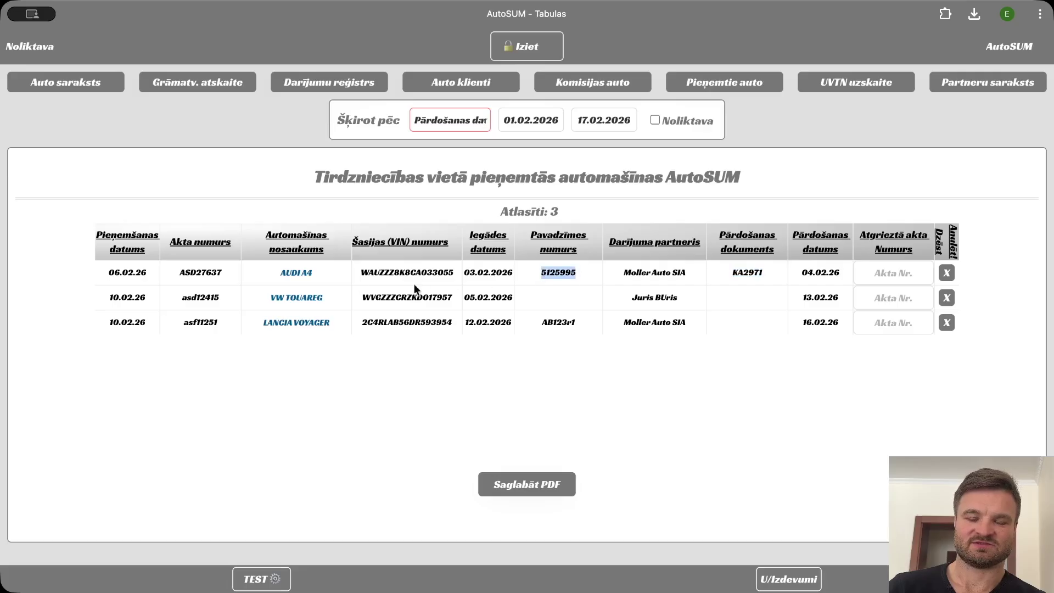
pyautogui.moveTo(222, 273); pyautogui.dragTo(243, 315)
pyautogui.click(558, 209)
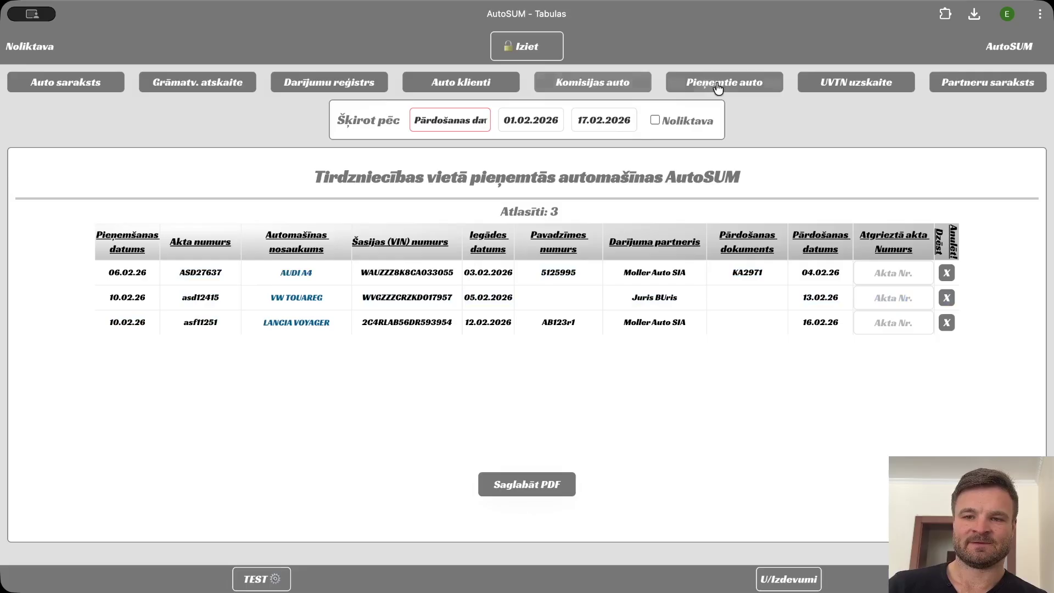
pyautogui.click(837, 87)
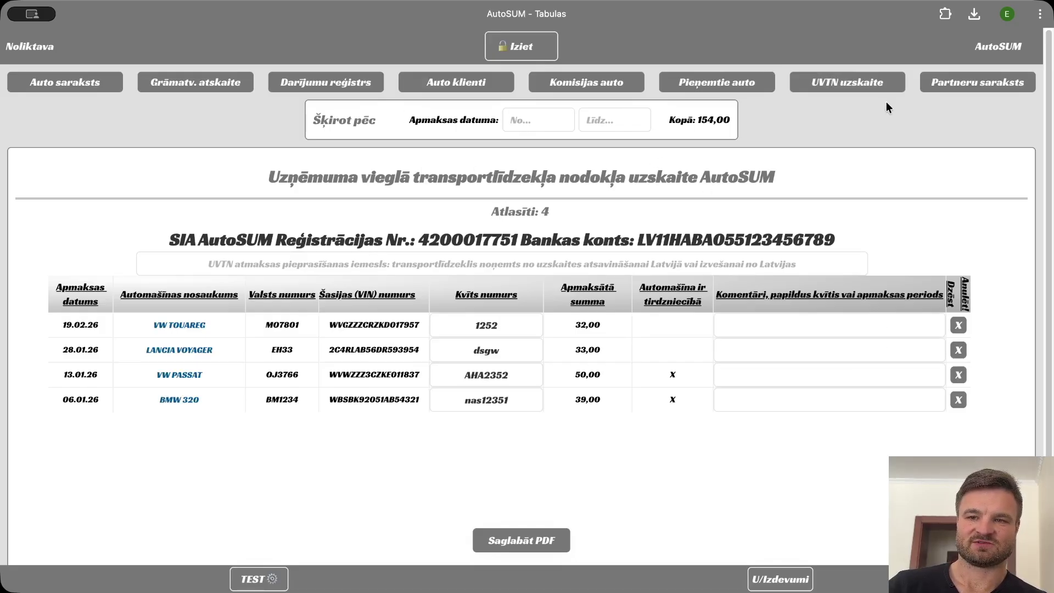
pyautogui.click(971, 83)
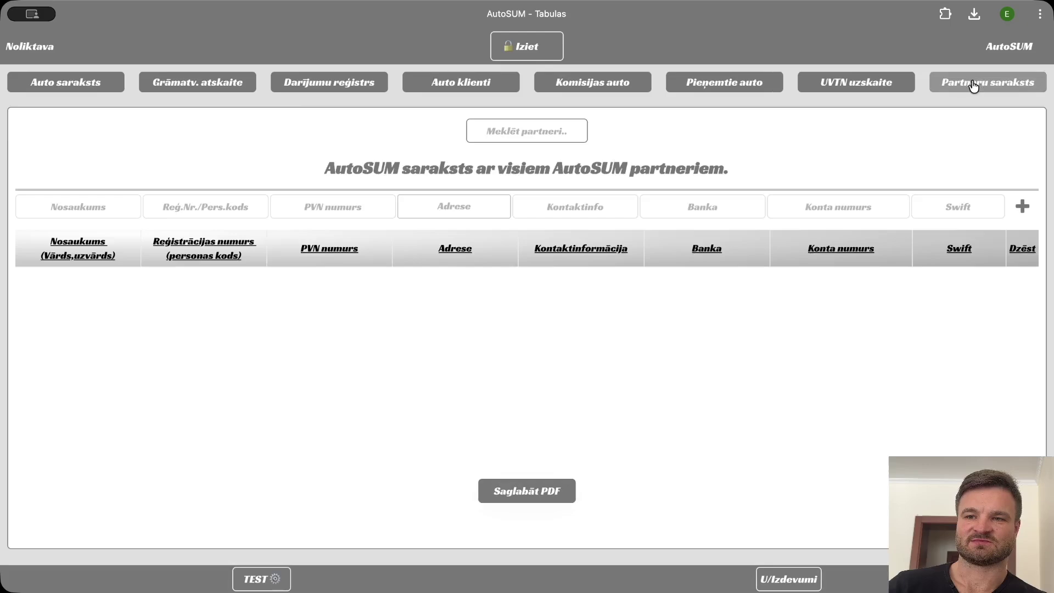